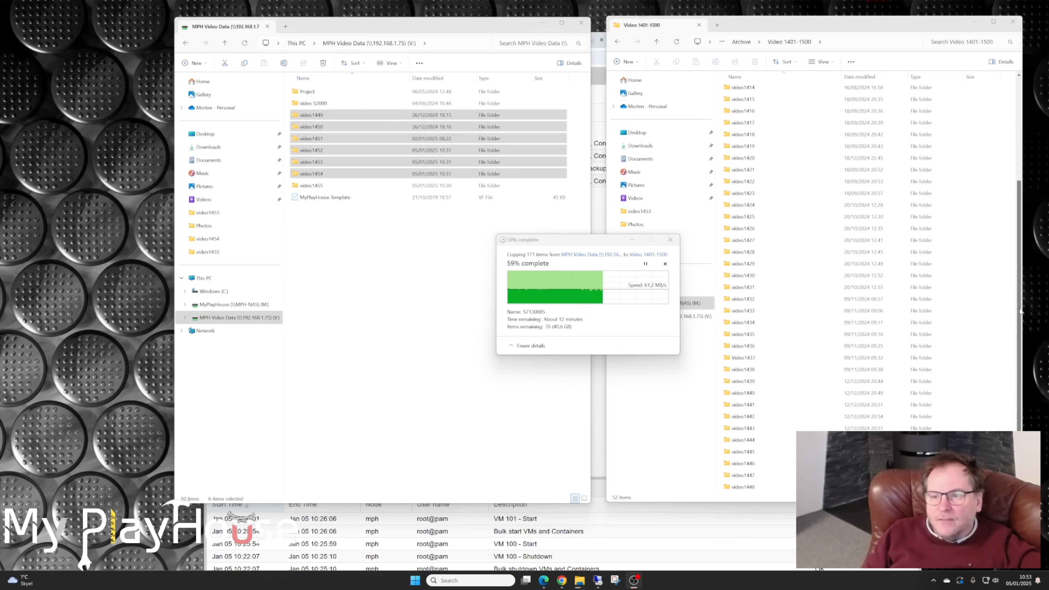
Step: Review the Video 1401-1500 folder and its parent Archive folder, and clear the file and copy windows away from the Proxmox browser window
drag(1019, 314, 1028, 204)
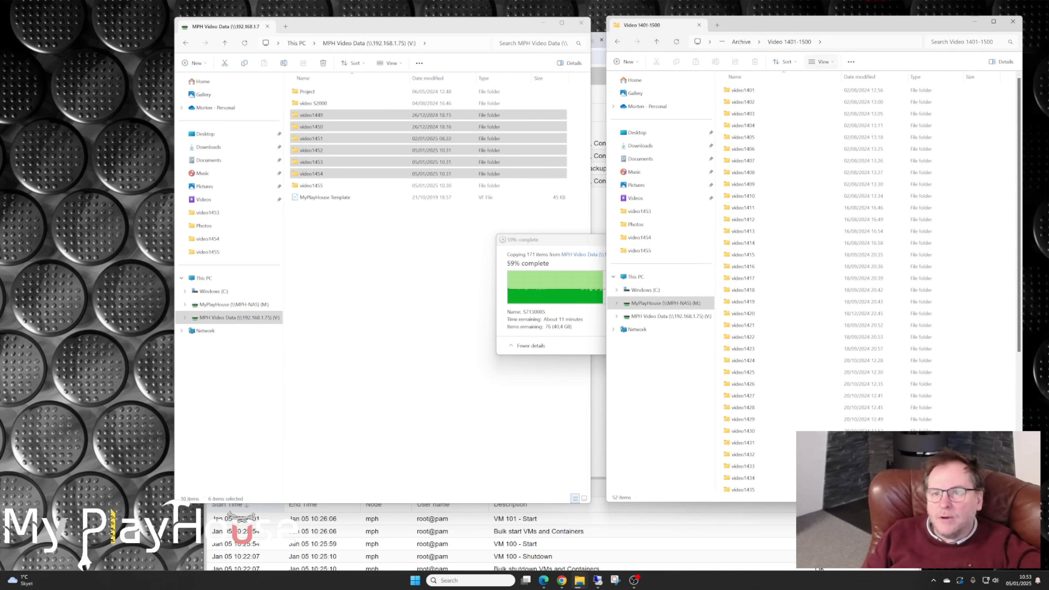
click(742, 42)
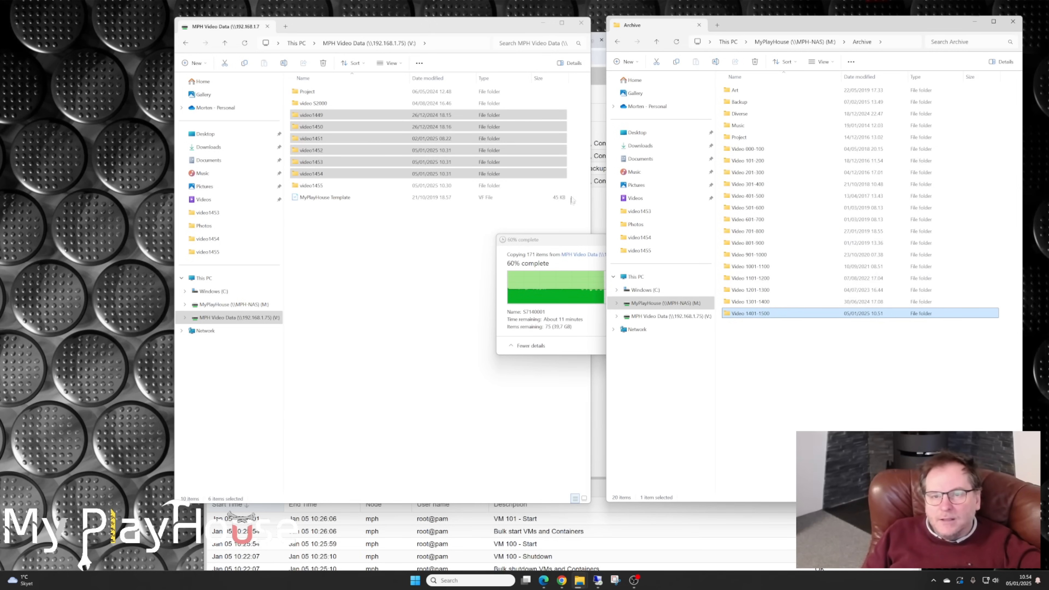
click(975, 22)
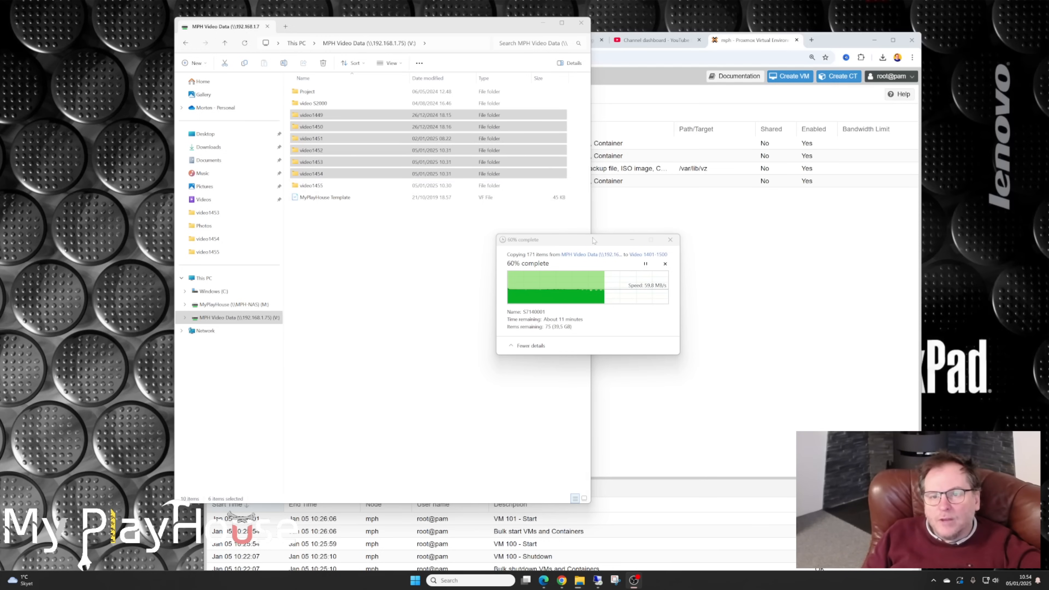
click(632, 240)
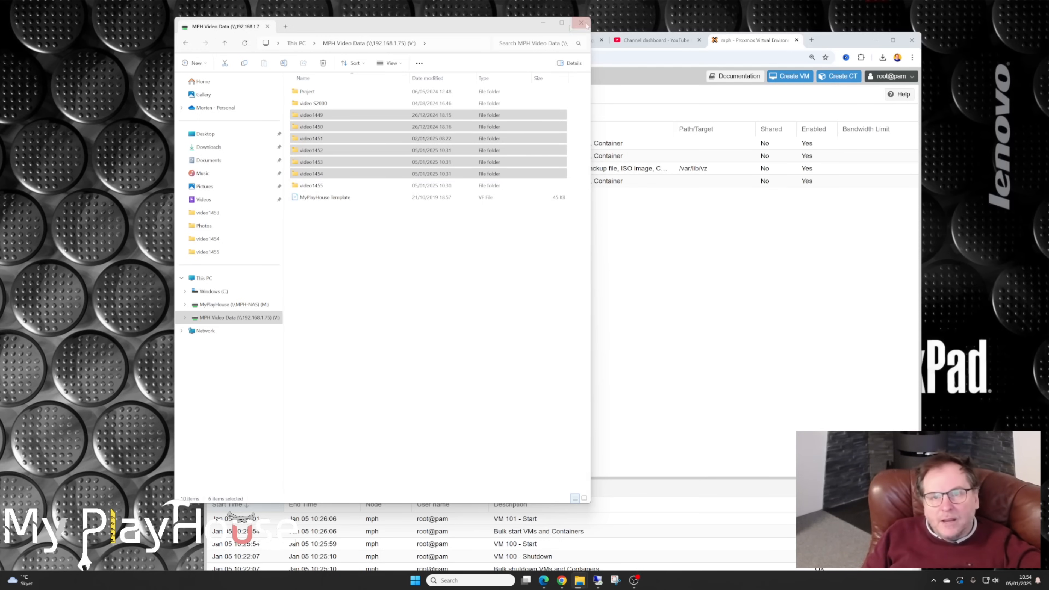
click(543, 25)
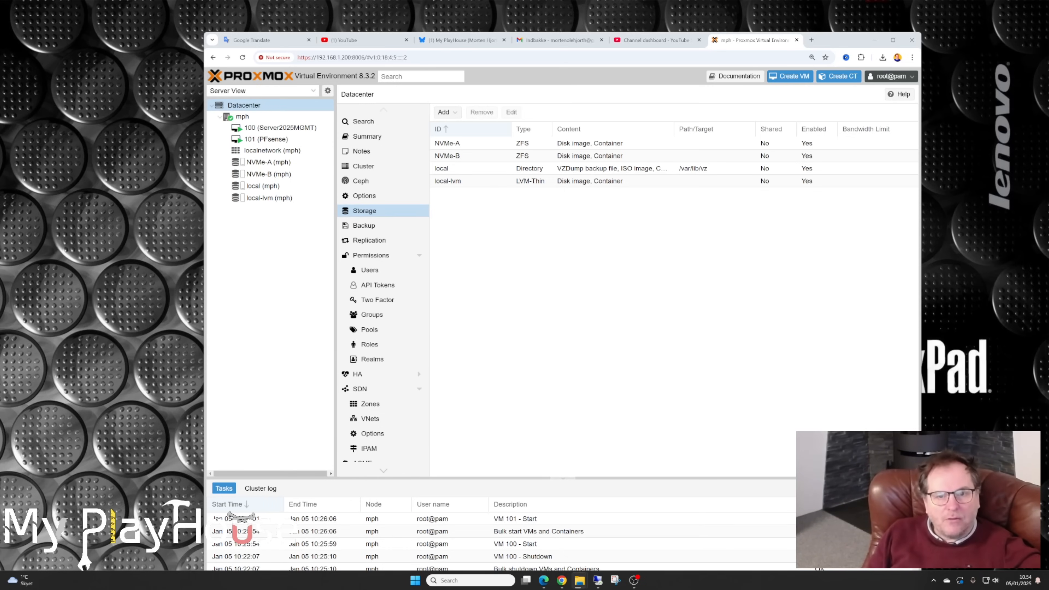
drag(836, 41, 771, 22)
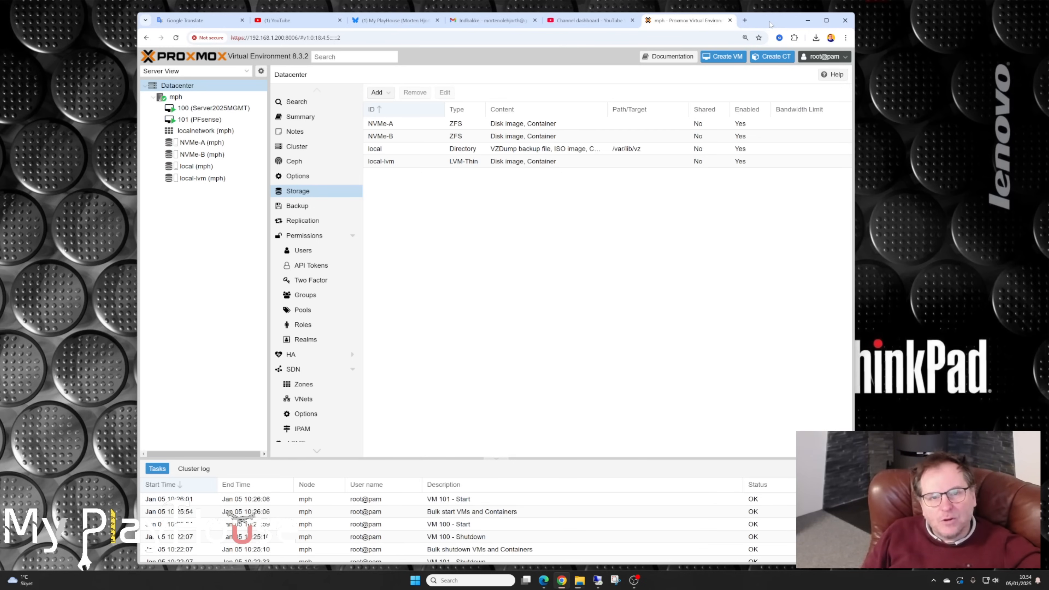
Step: Open the summary of node mph and highlight its CPU model for inspection
click(177, 98)
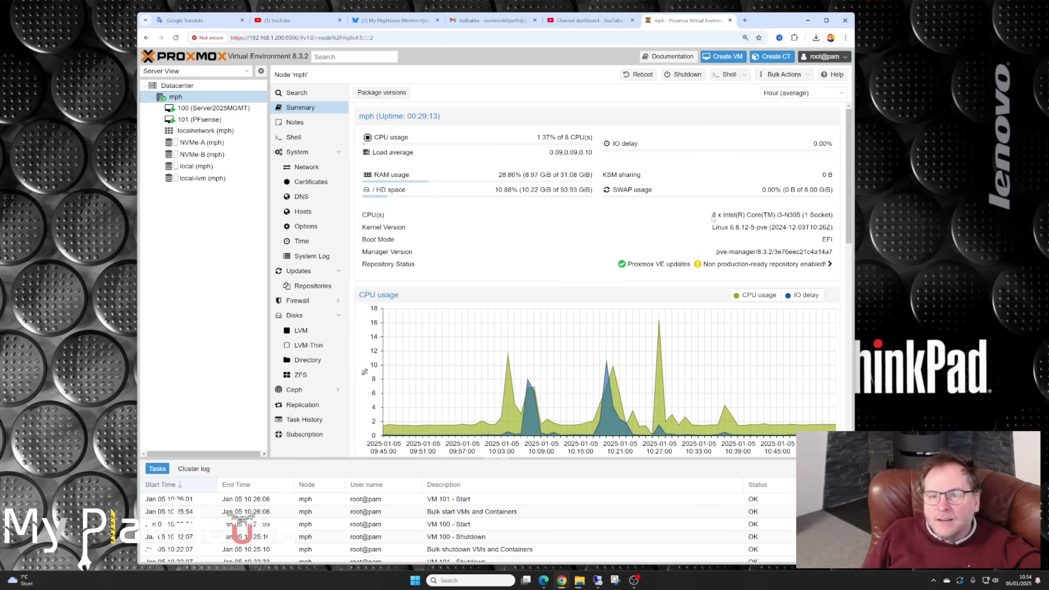
drag(712, 215, 802, 215)
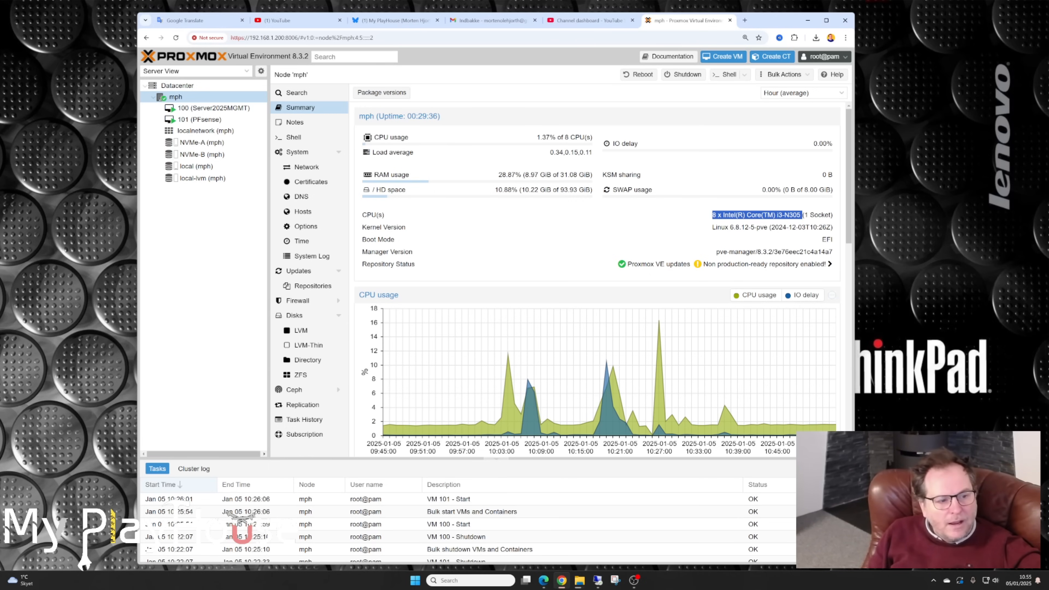
Step: Switch to the remote desktop session, save the Snipping Tool screenshot of the finished render to Pictures, and close the tool
key(alt+Tab)
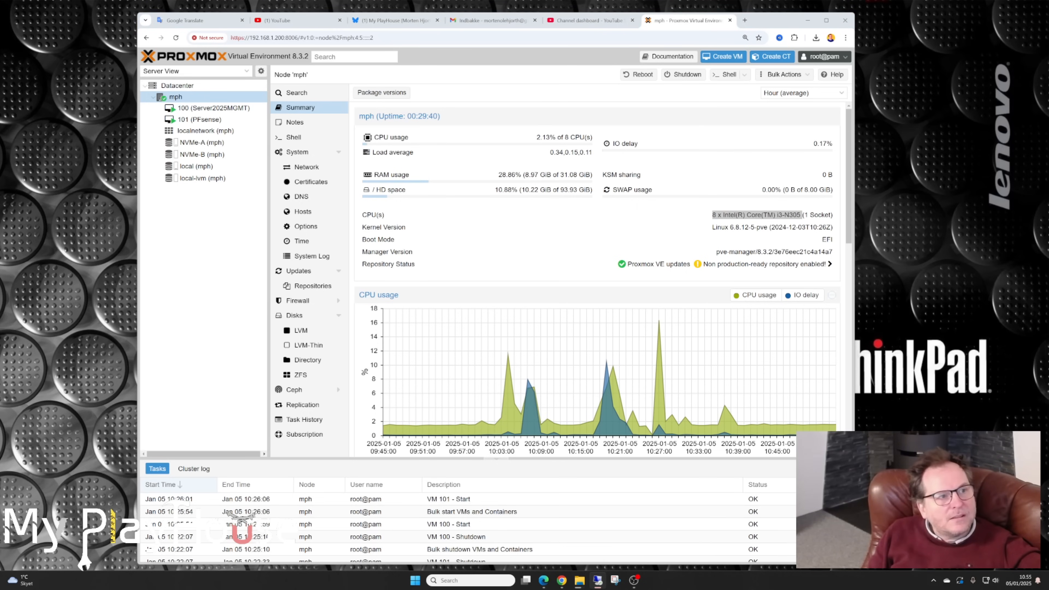
drag(0, 63, 612, 2)
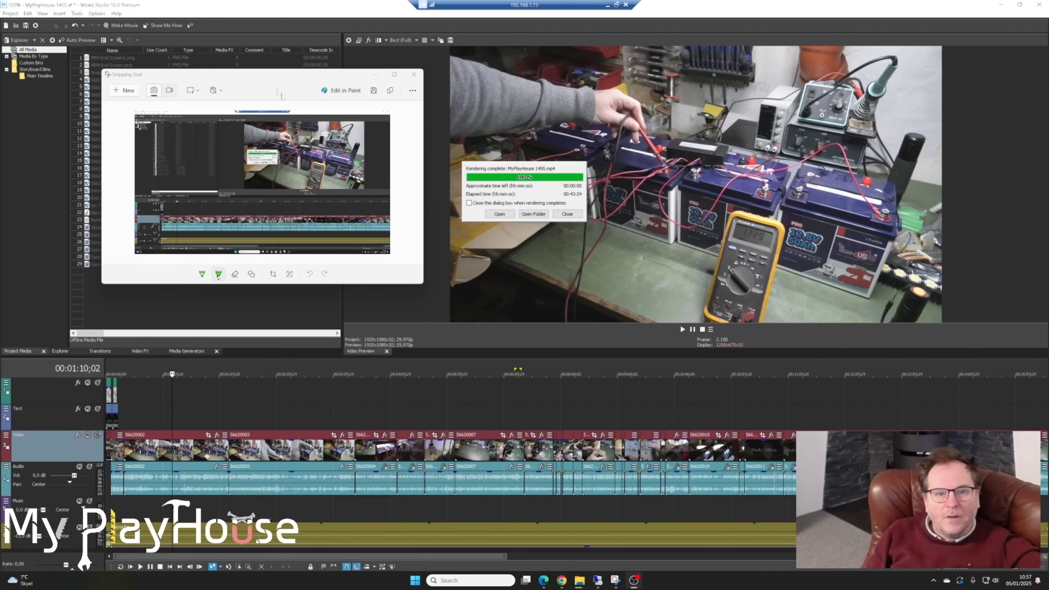
drag(258, 74, 382, 117)
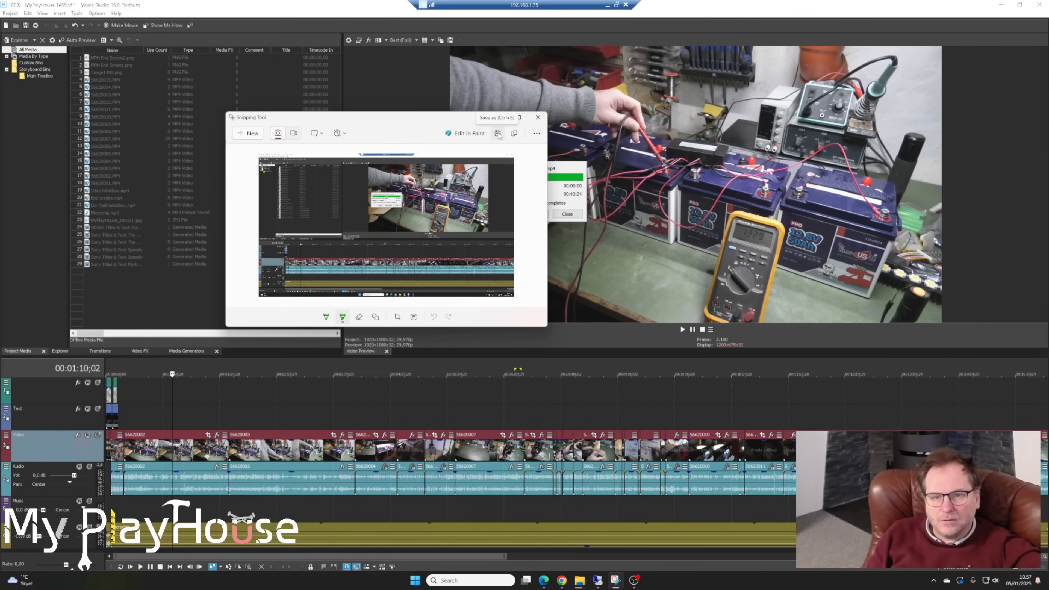
click(498, 134)
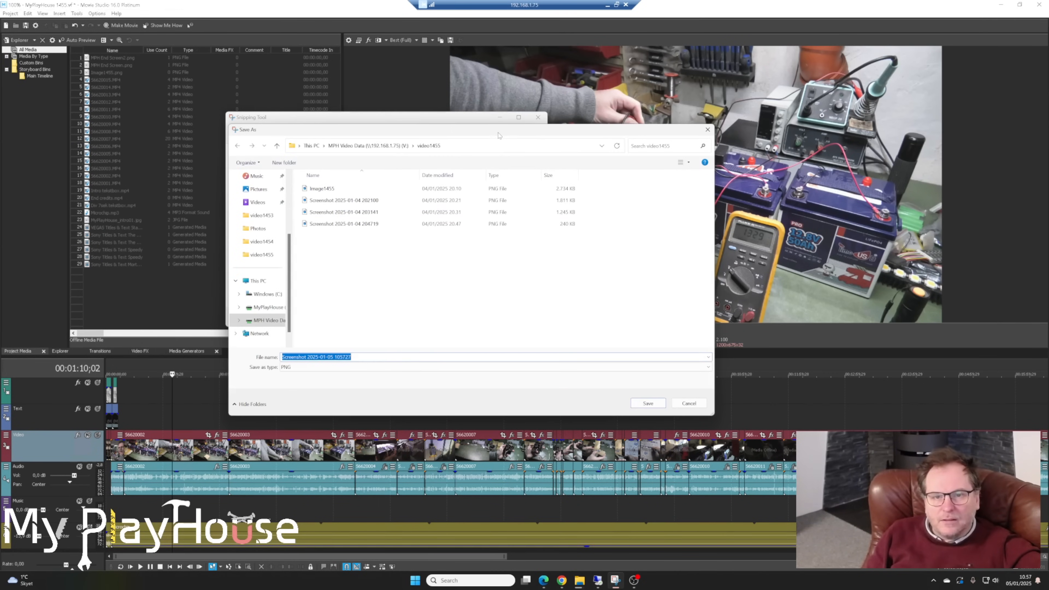
click(258, 189)
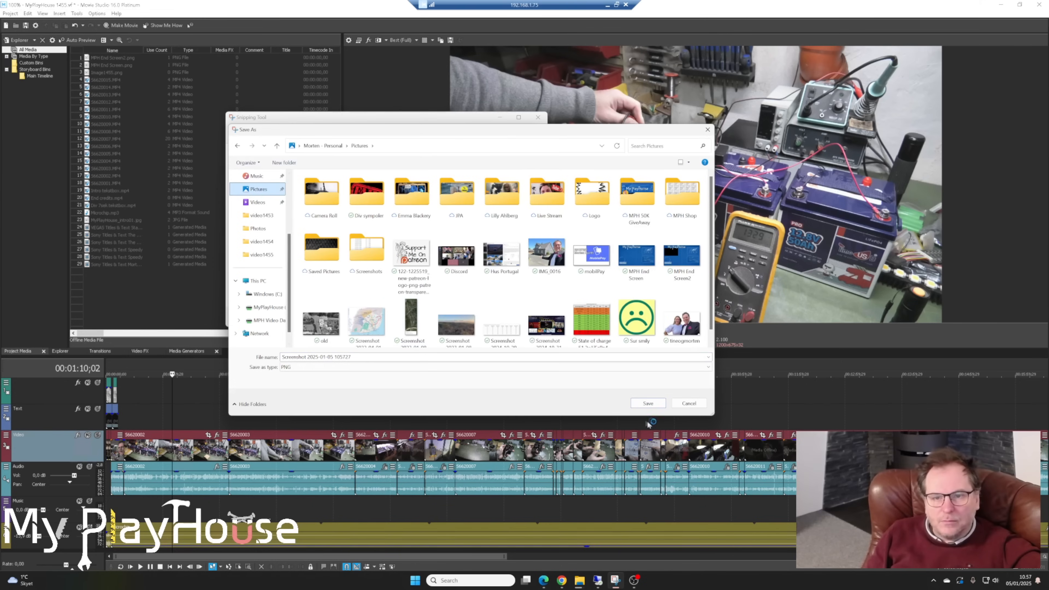
click(650, 404)
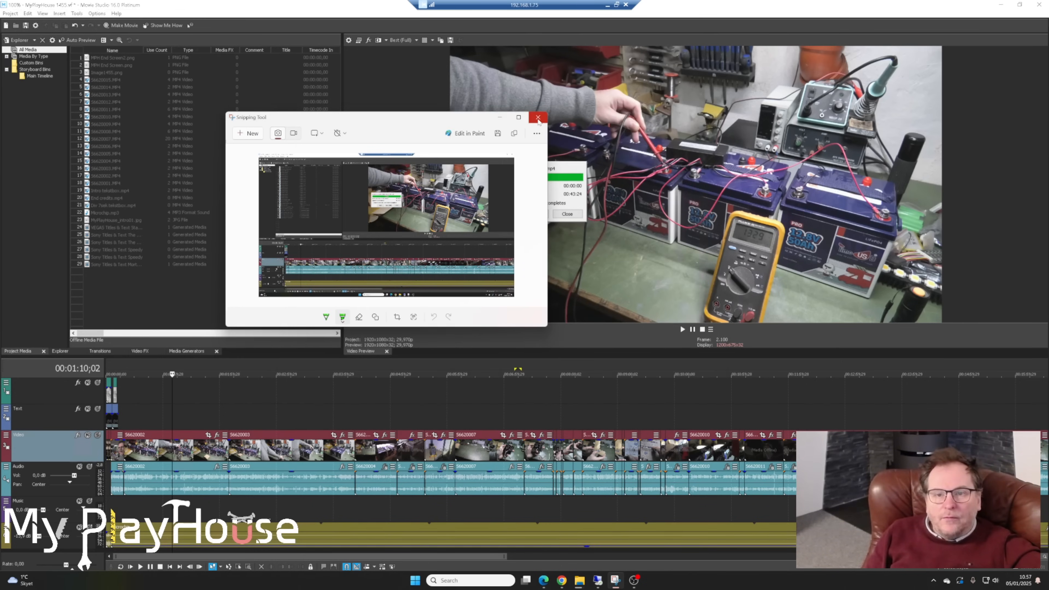
click(538, 118)
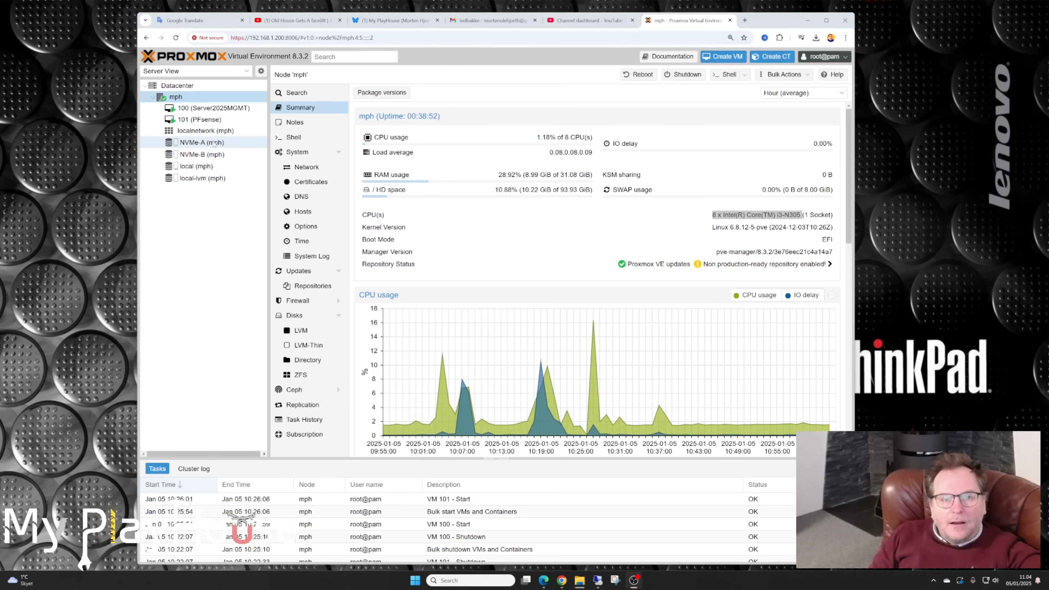
Step: Add ESXi storage to the Datacenter with ID VMWARE, server 192.168.1.230, username root and the account password, skipping certificate verification
mouse_move(219, 182)
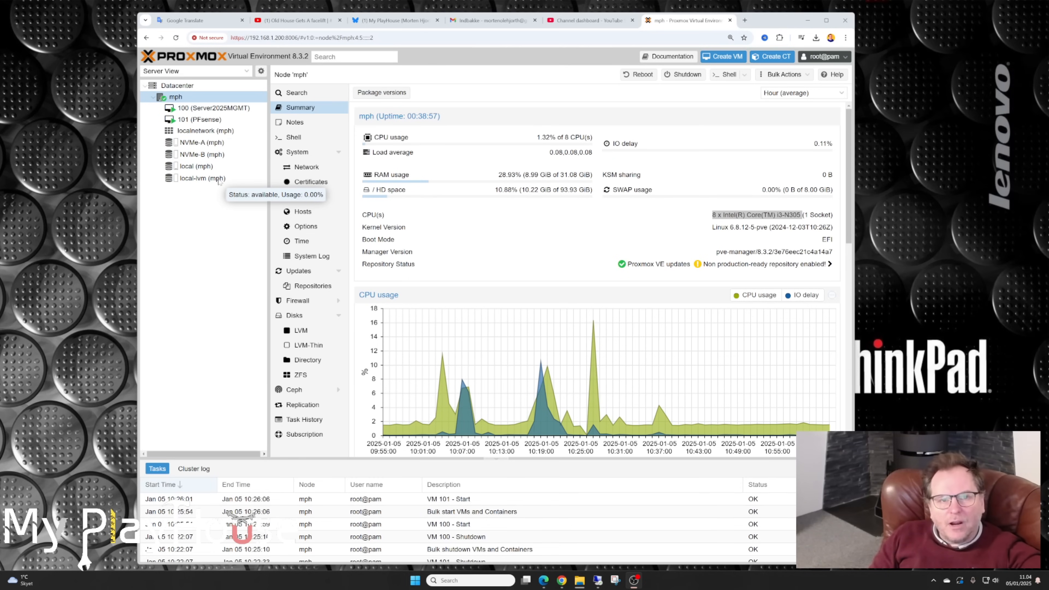
click(177, 85)
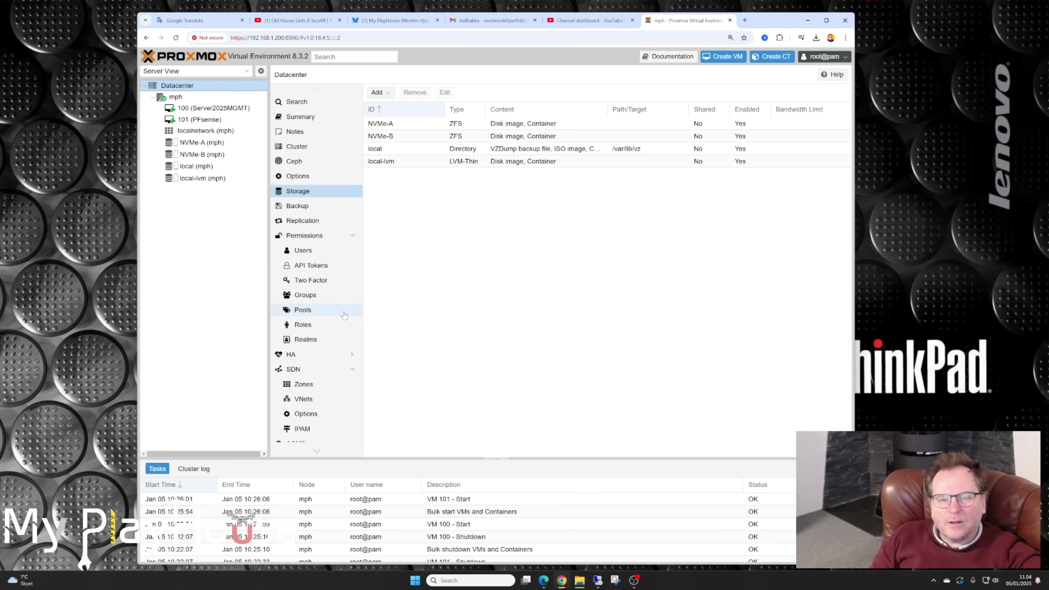
scroll(344, 316, down, 2)
scroll(344, 316, up, 2)
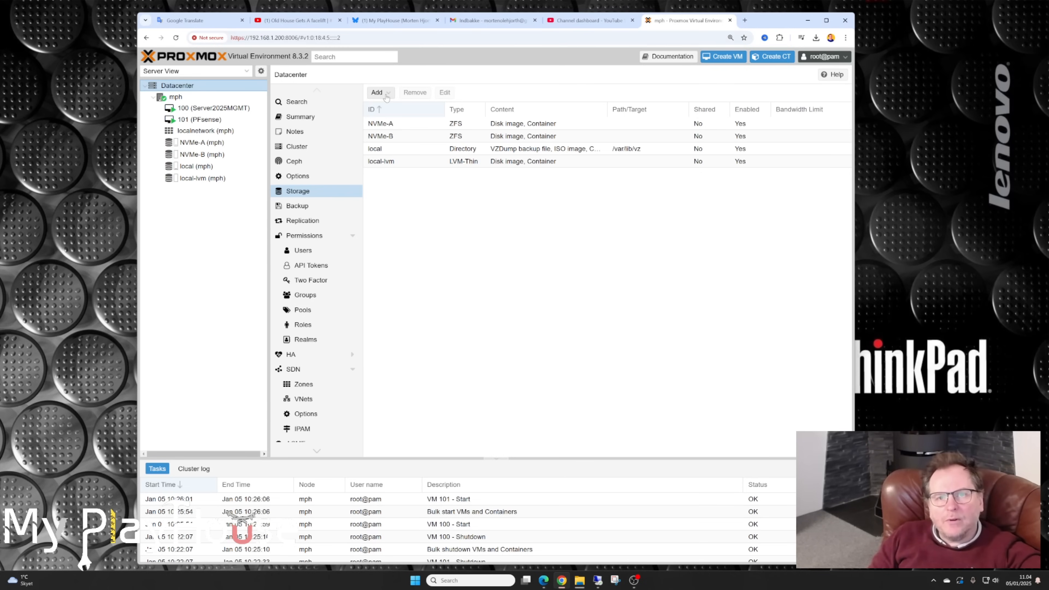
click(377, 92)
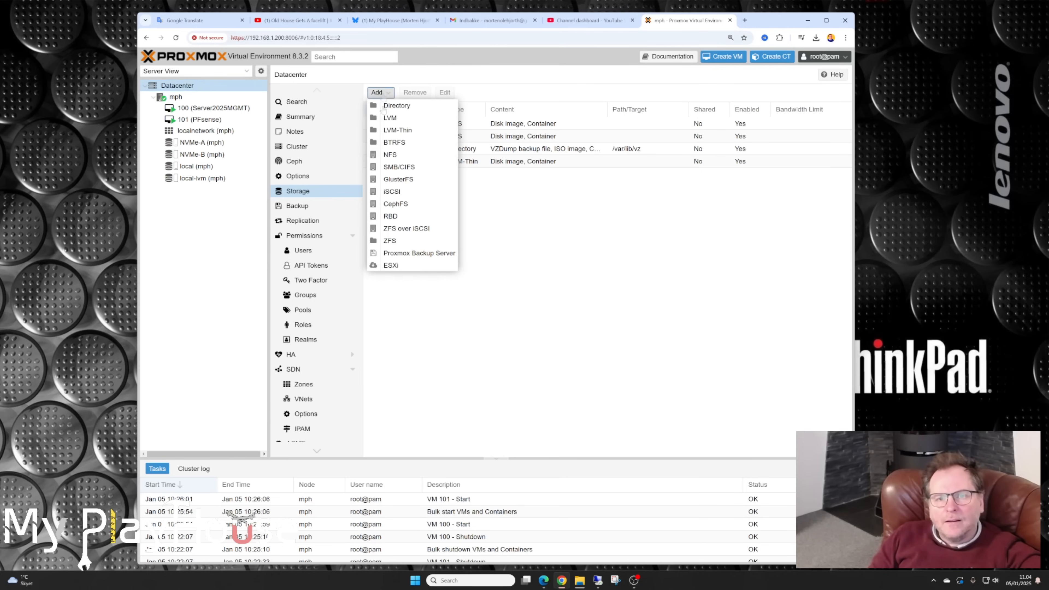
click(391, 265)
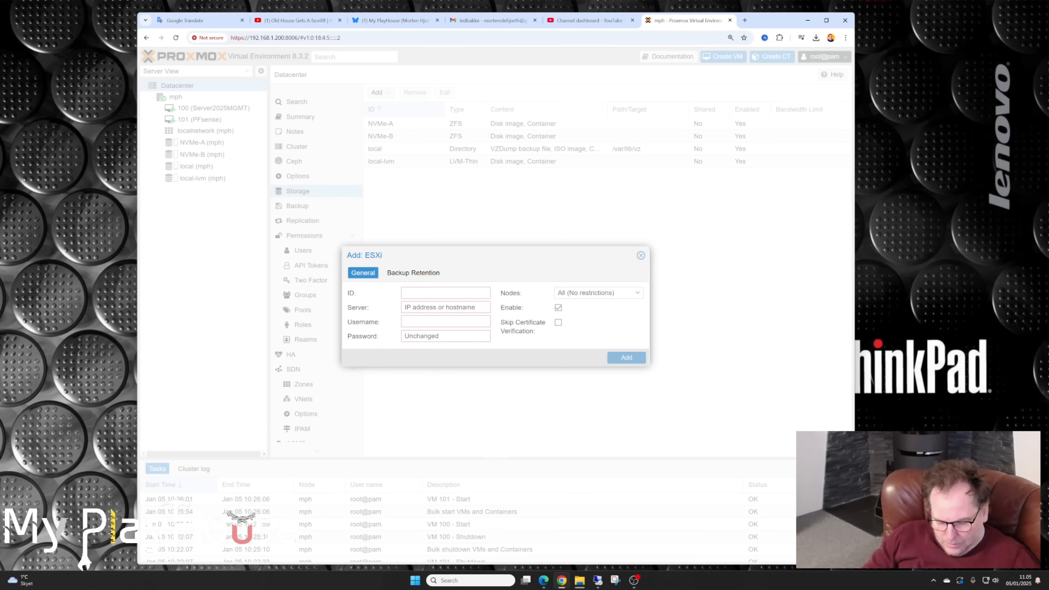
text(MWARE)
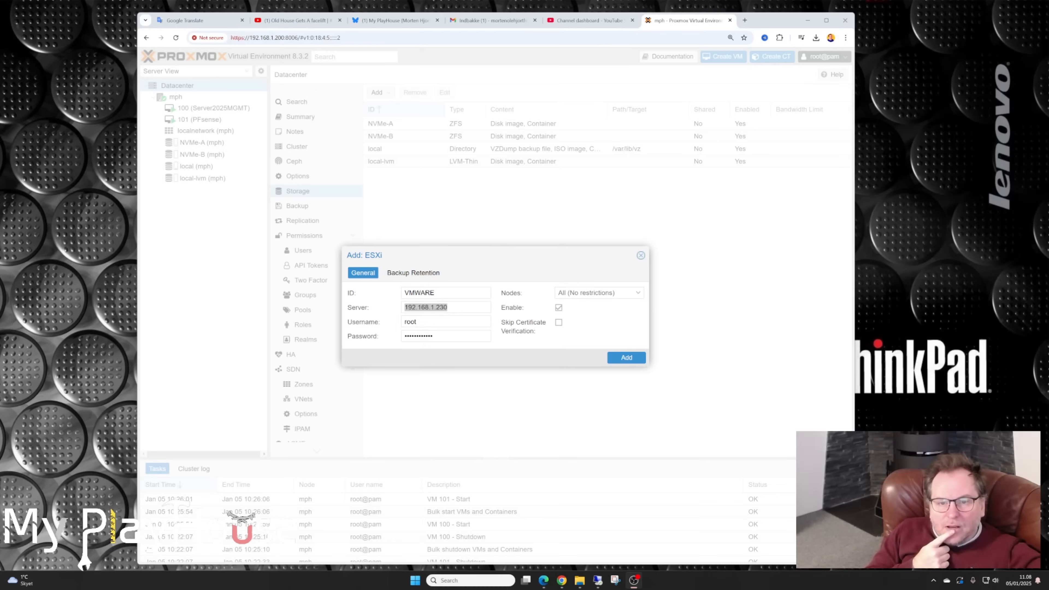
click(454, 308)
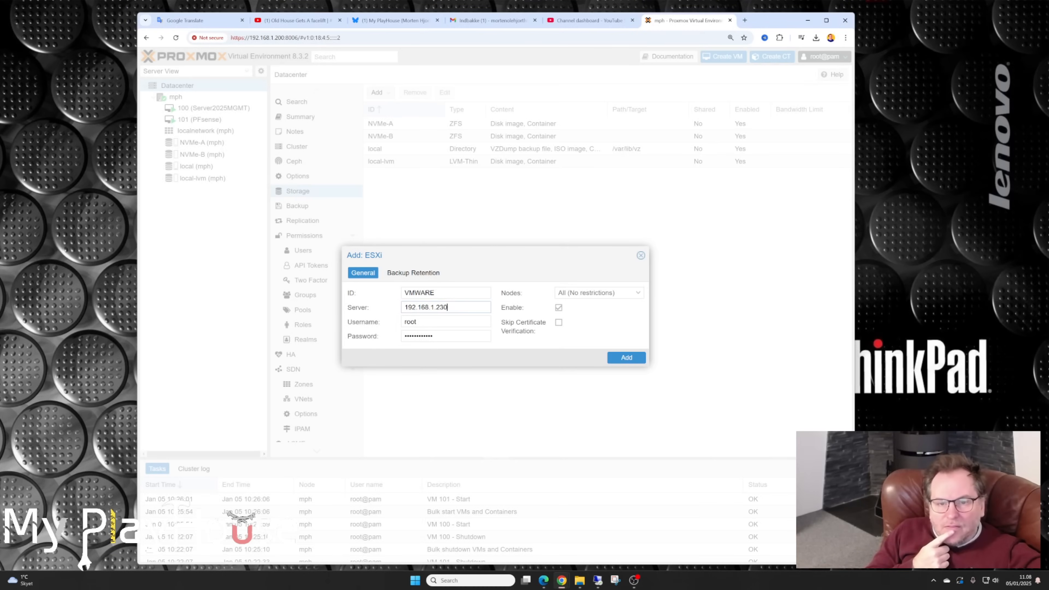
click(561, 325)
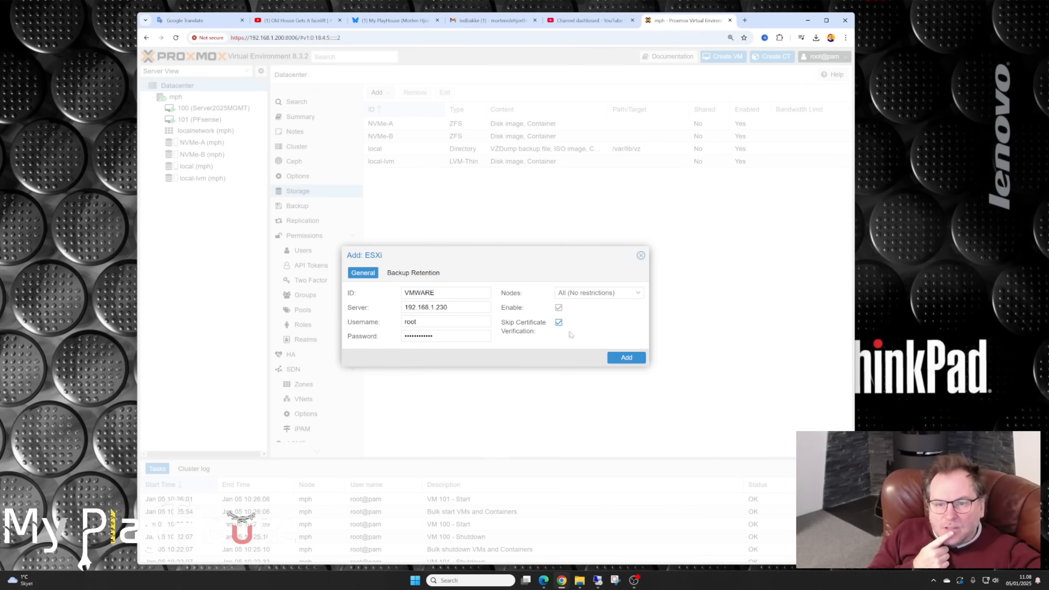
click(625, 359)
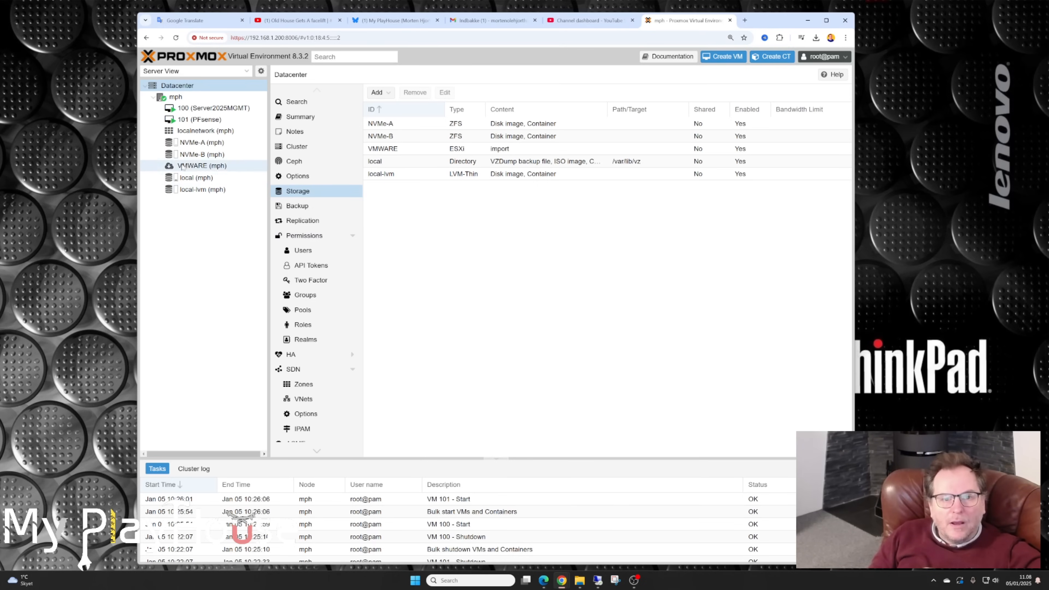
Step: Select the 00 - Server 2019 MPH Editing guest in the VMWARE storage
click(196, 166)
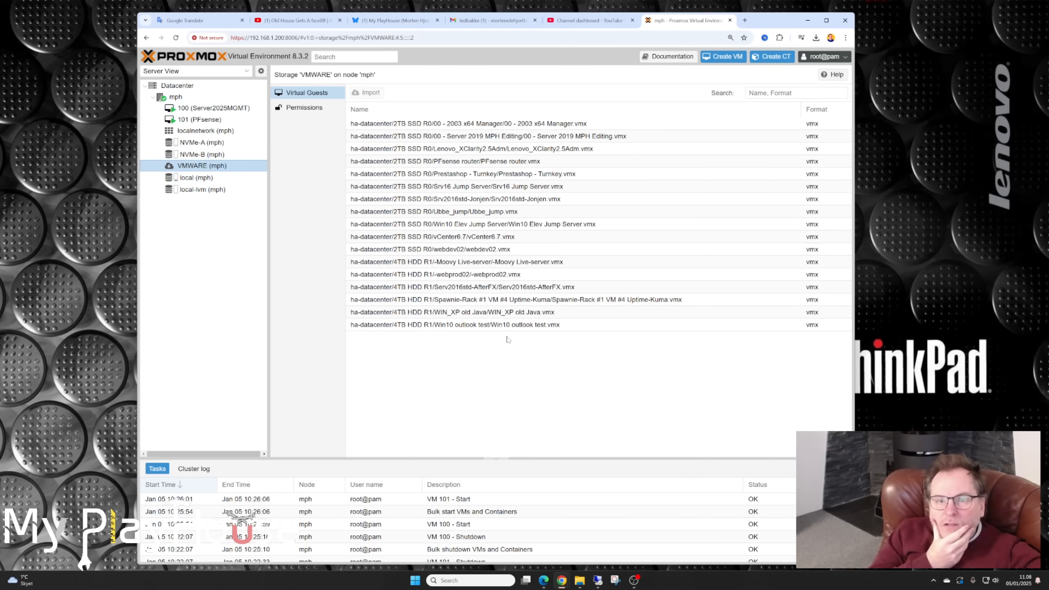
click(465, 138)
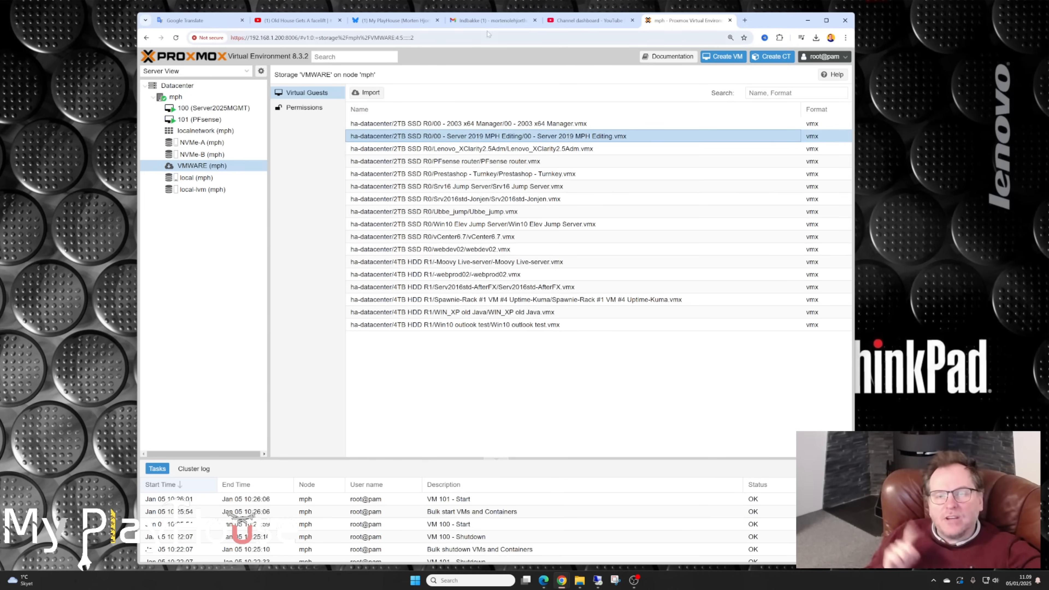
Step: Show the My PlayHouse Bluesky profile and point out its handle
click(397, 22)
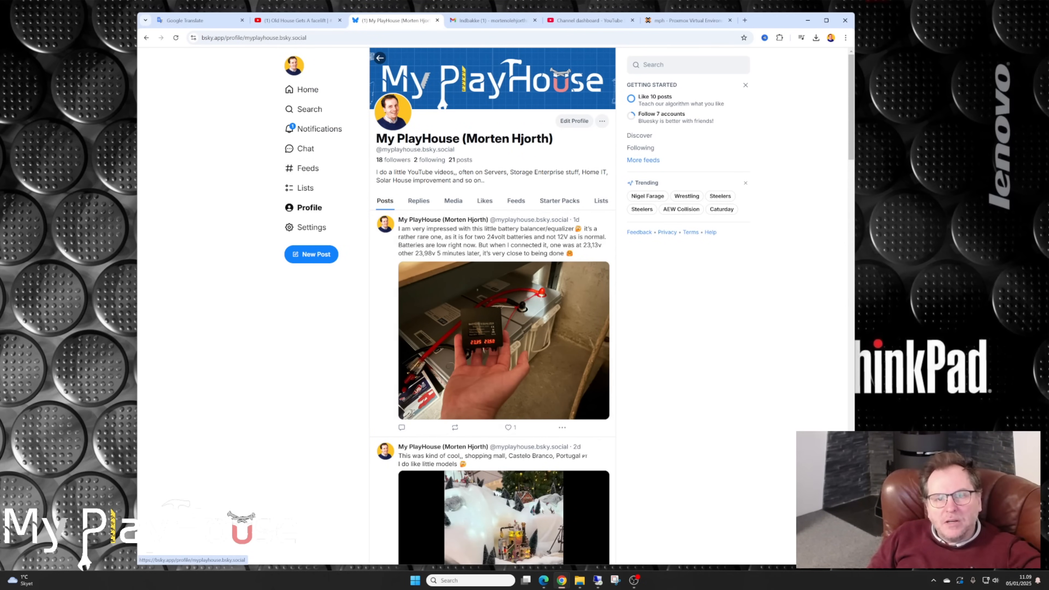
drag(376, 149, 422, 149)
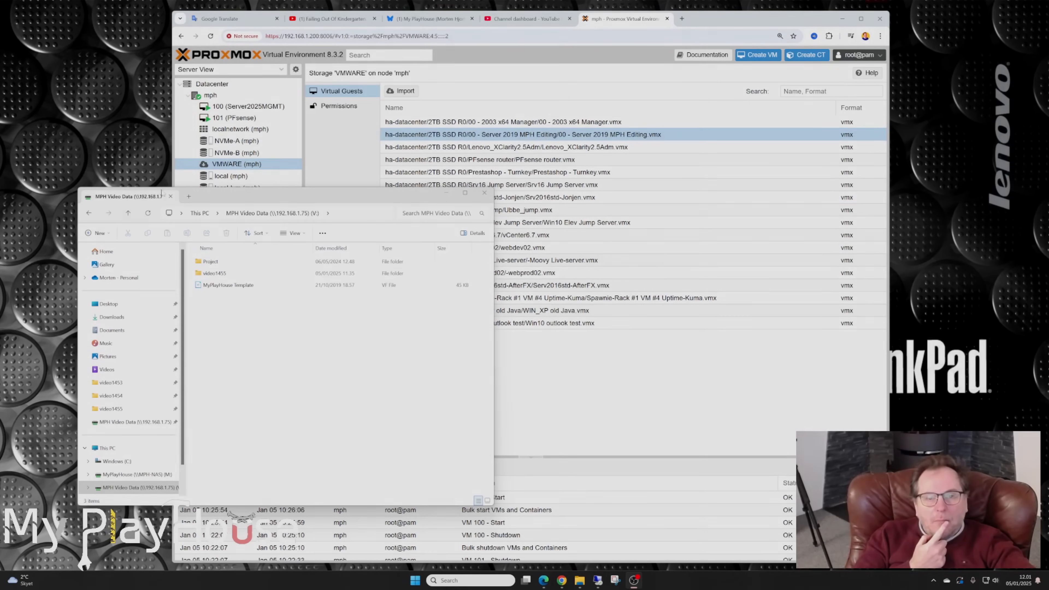
Step: Check the remaining folders on the MPH Video Data (V:) drive and close that file window
drag(304, 198, 306, 128)
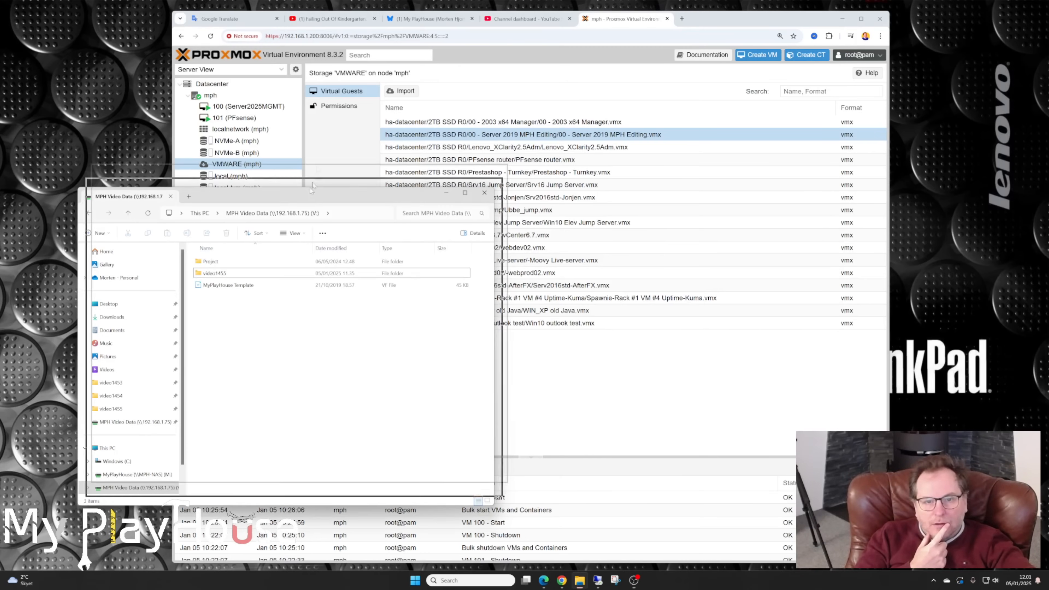
click(219, 204)
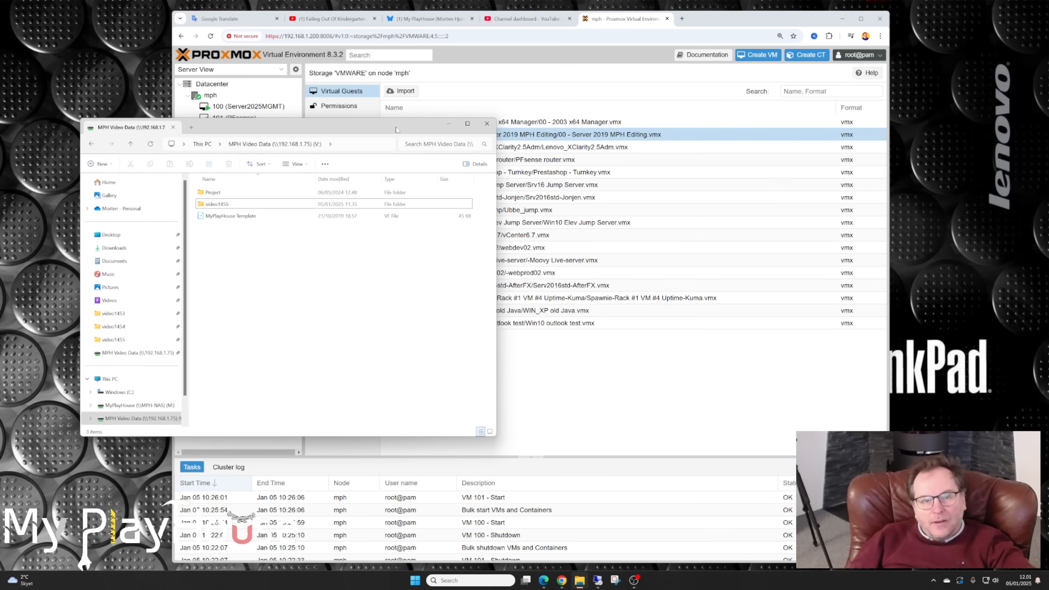
click(487, 124)
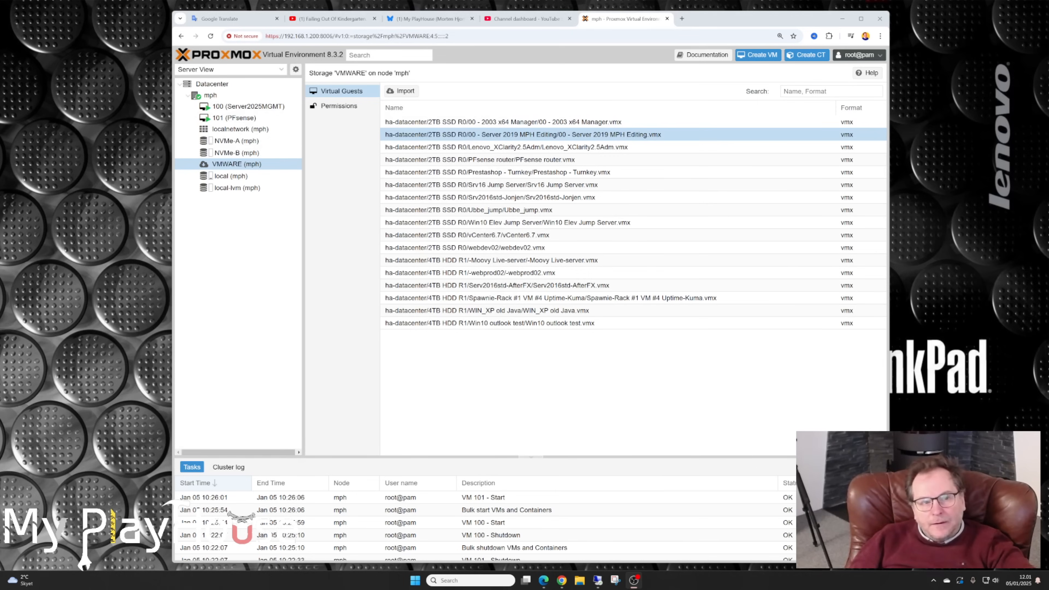
Step: Bring up the Remote Desktop session of the video editing server and shut that server down with the reason Other (Planned)
drag(0, 165, 360, 102)
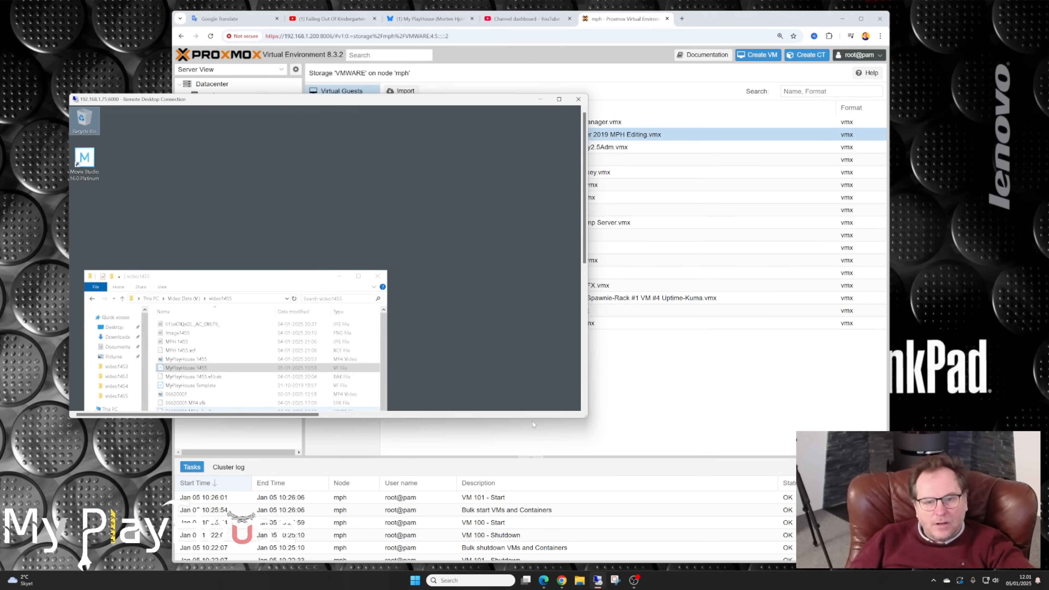
drag(580, 187, 587, 311)
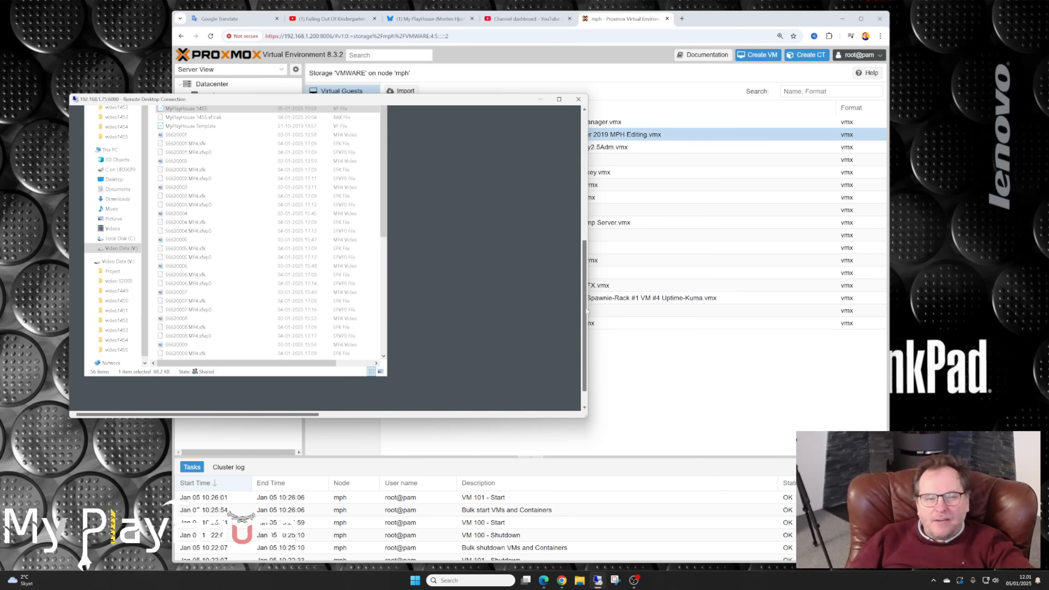
drag(587, 311, 587, 324)
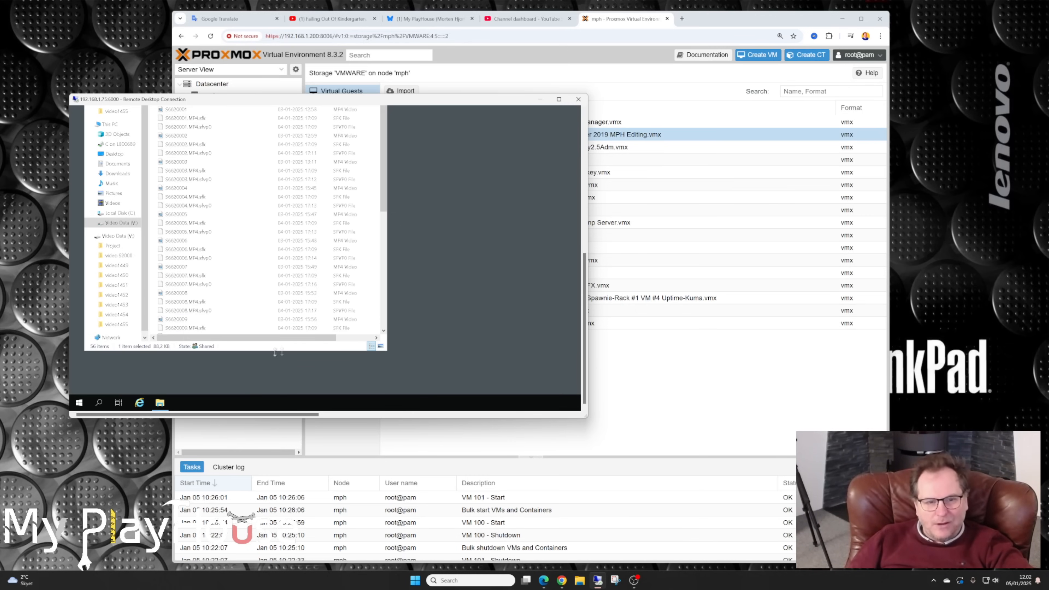
click(79, 402)
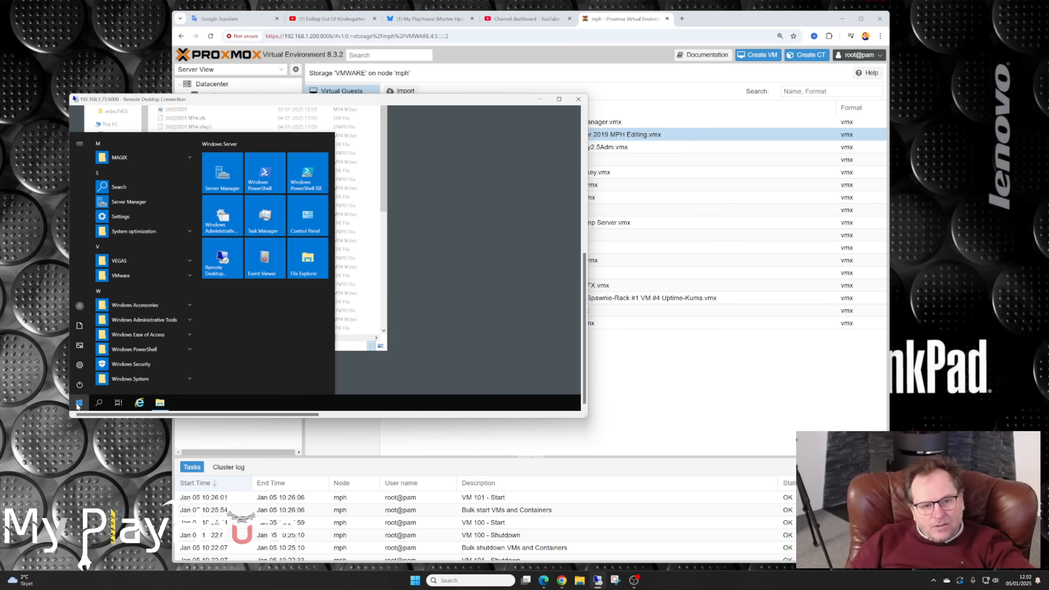
click(80, 386)
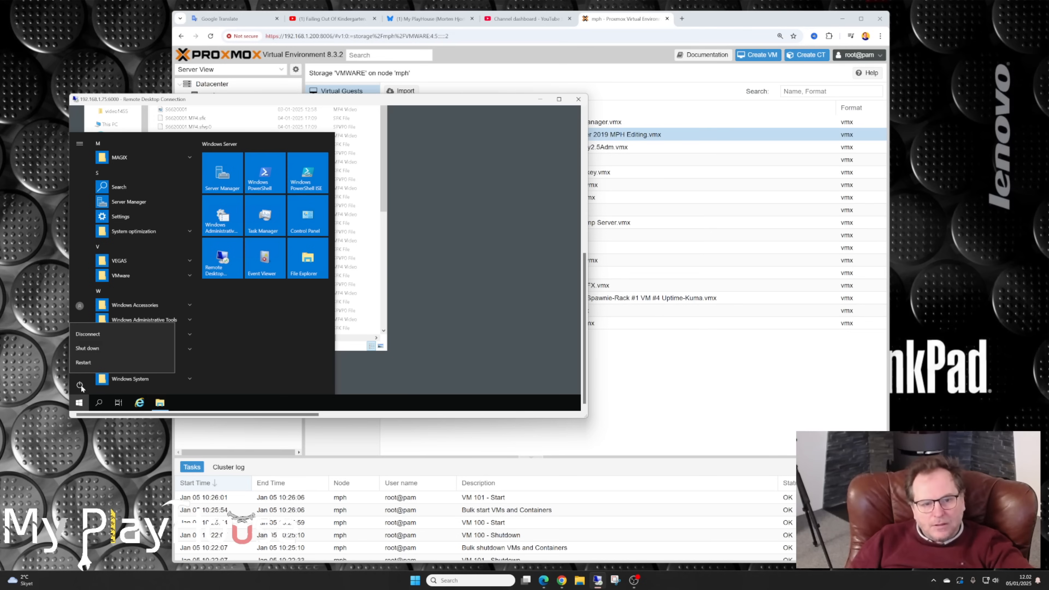
click(89, 347)
click(124, 345)
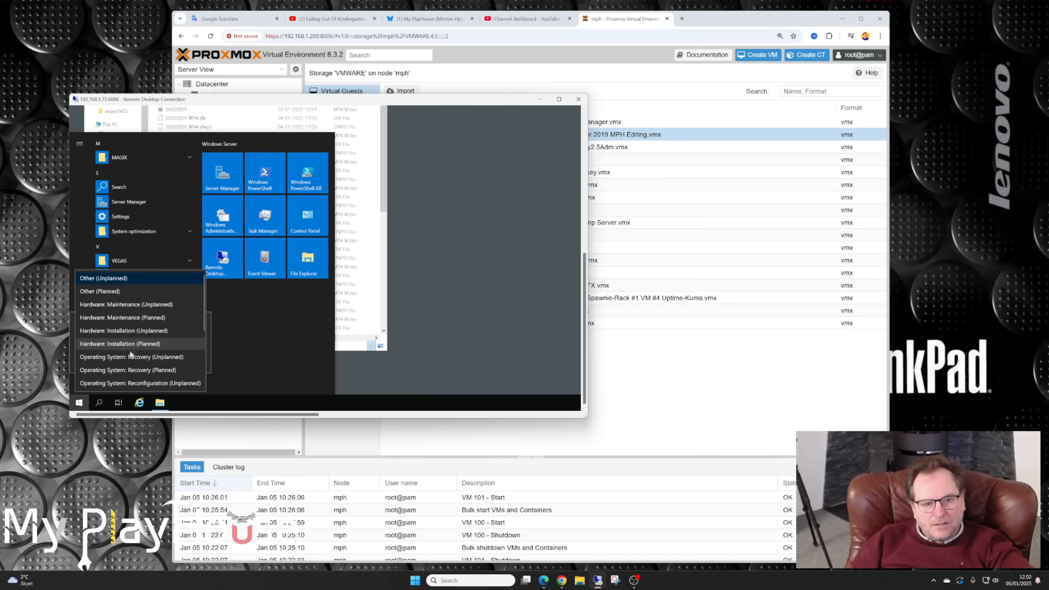
click(109, 292)
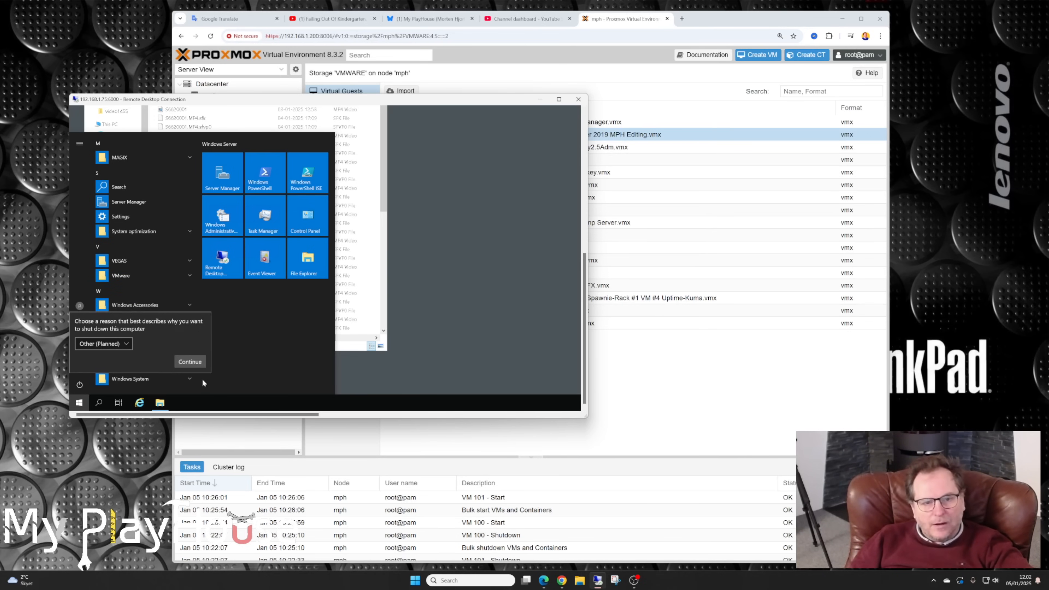
click(191, 362)
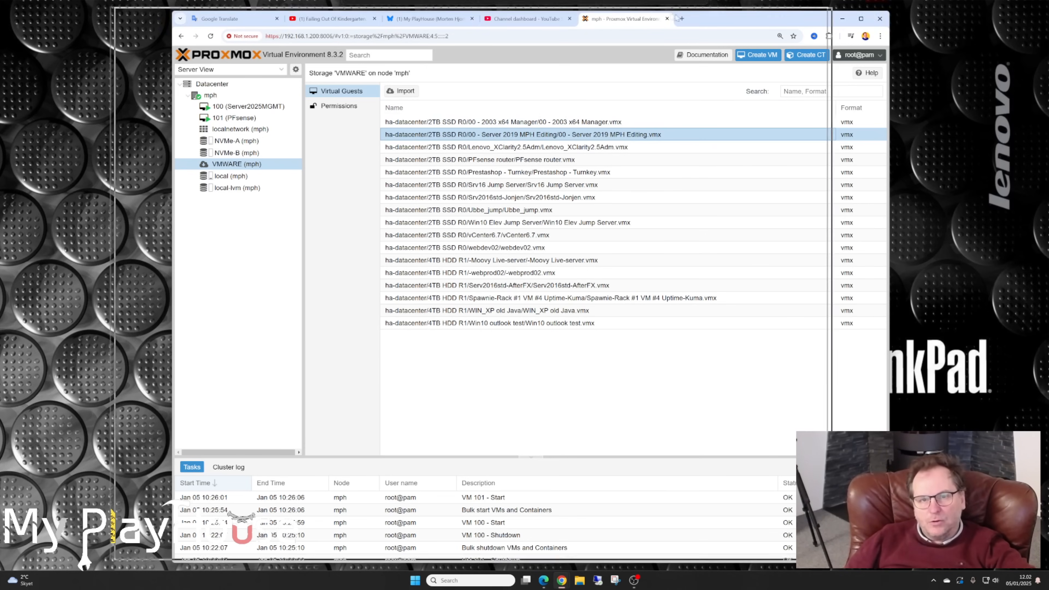
Step: Start importing the 00 - Server 2019 MPH Editing guest from the VMWARE storage and set its sockets to 8
drag(735, 21, 669, 16)
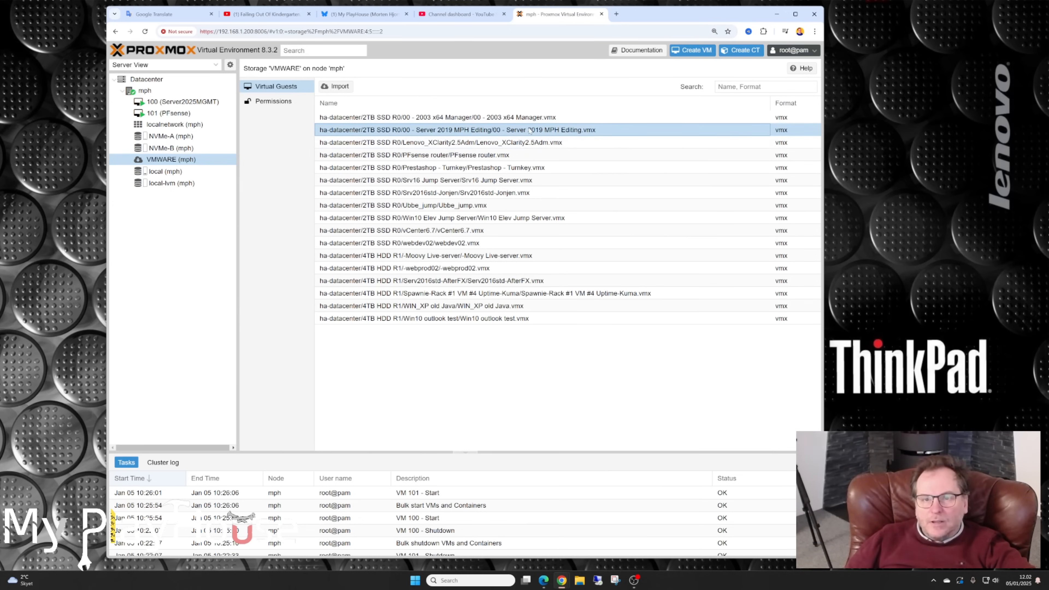
click(337, 87)
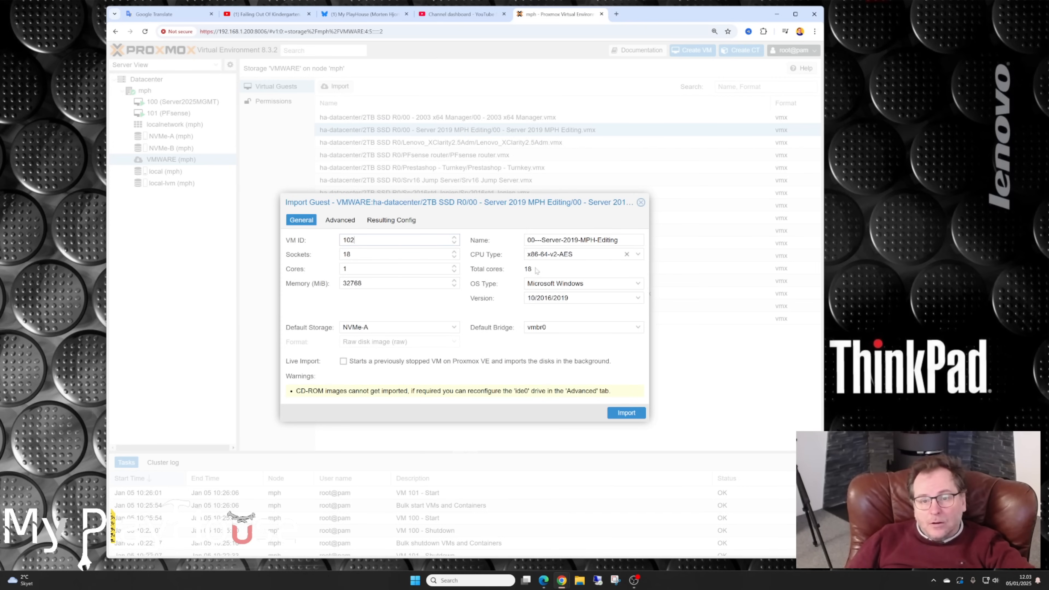
drag(537, 270, 522, 271)
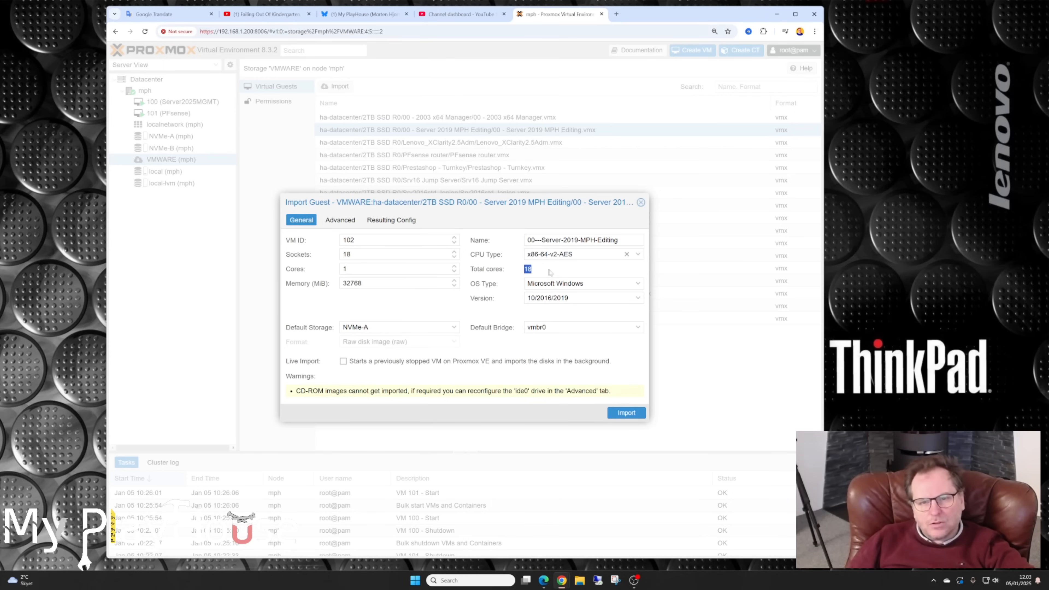
click(540, 271)
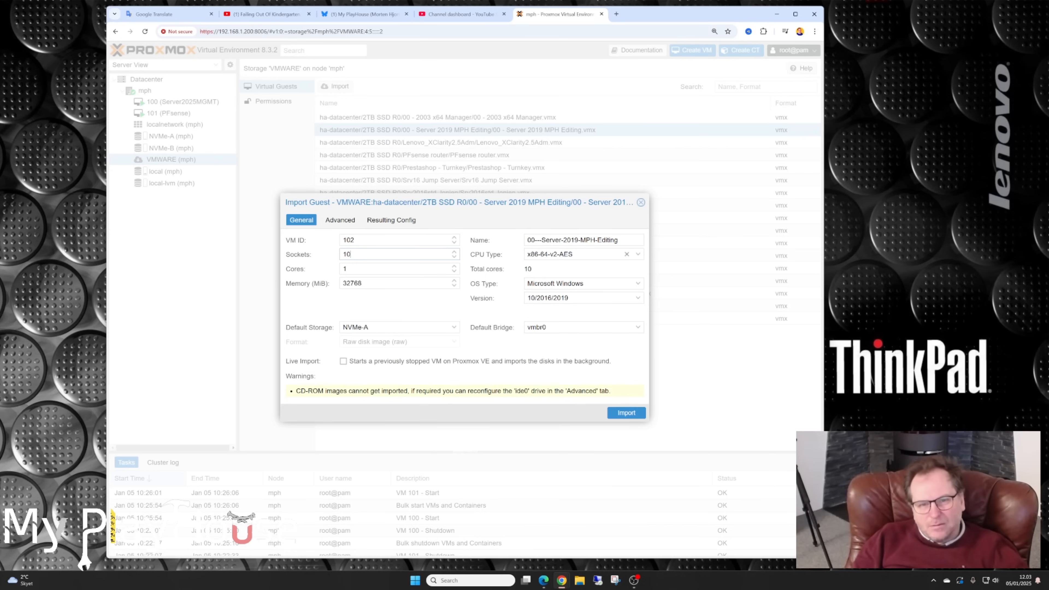
key(BackSpace)
key(BackSpace)
text(8)
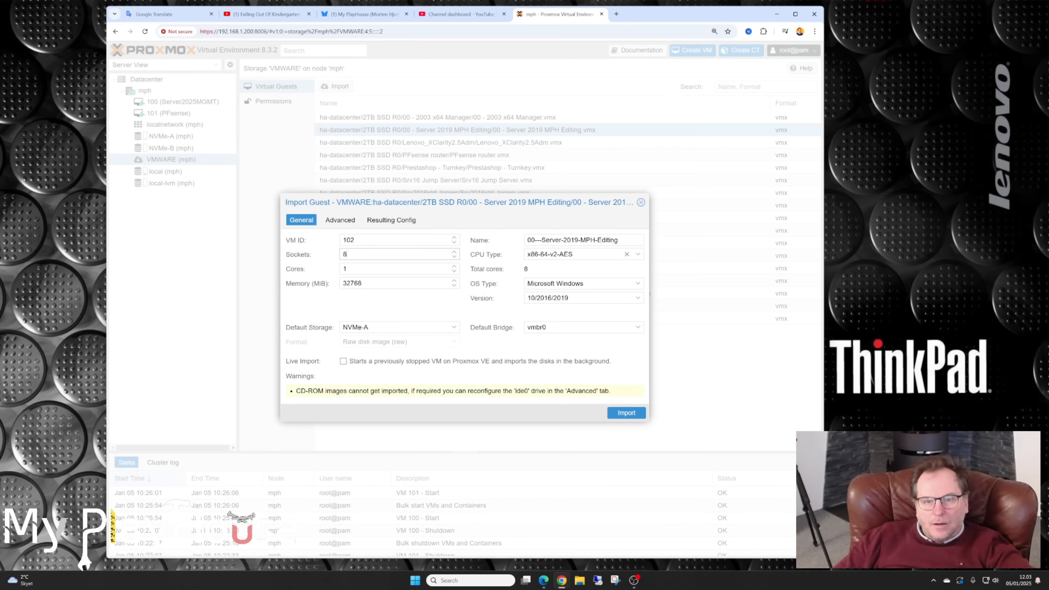
Step: Set the imported guest's memory to 16384 MiB and run the import
key(Tab)
key(Tab)
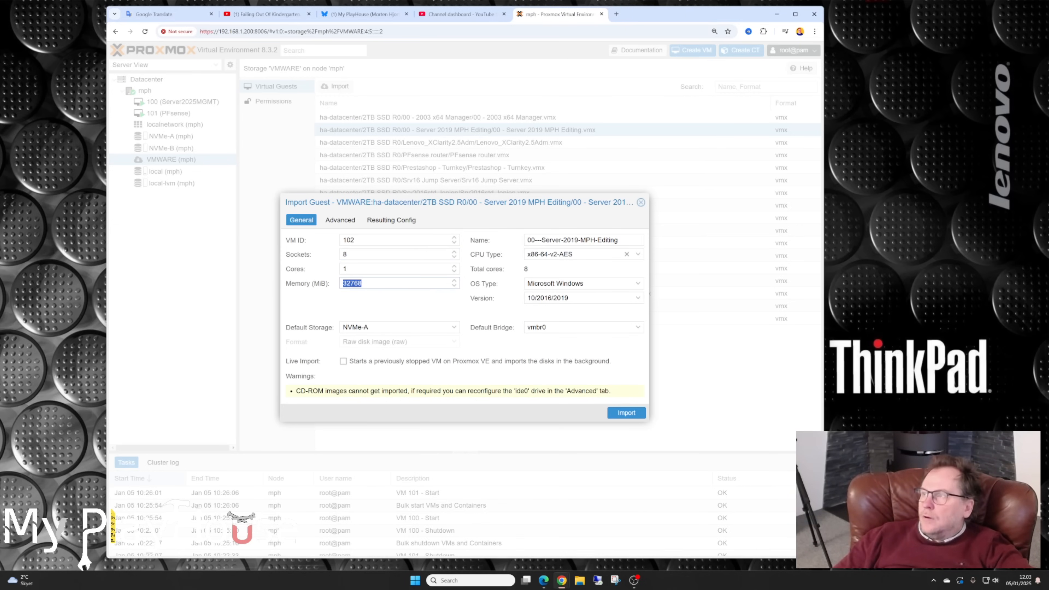
drag(363, 283, 326, 286)
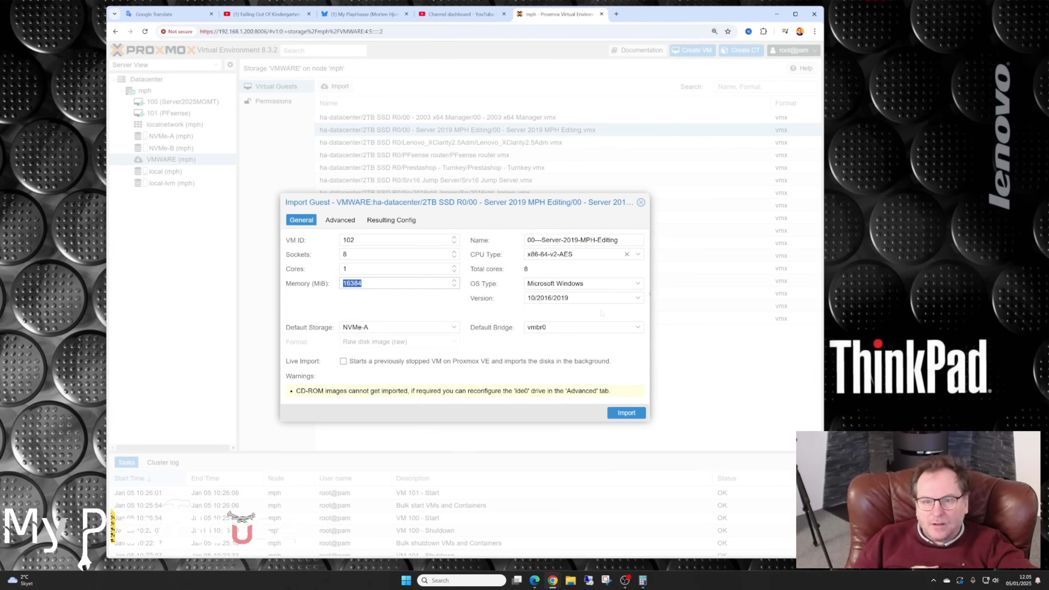
click(638, 255)
click(508, 245)
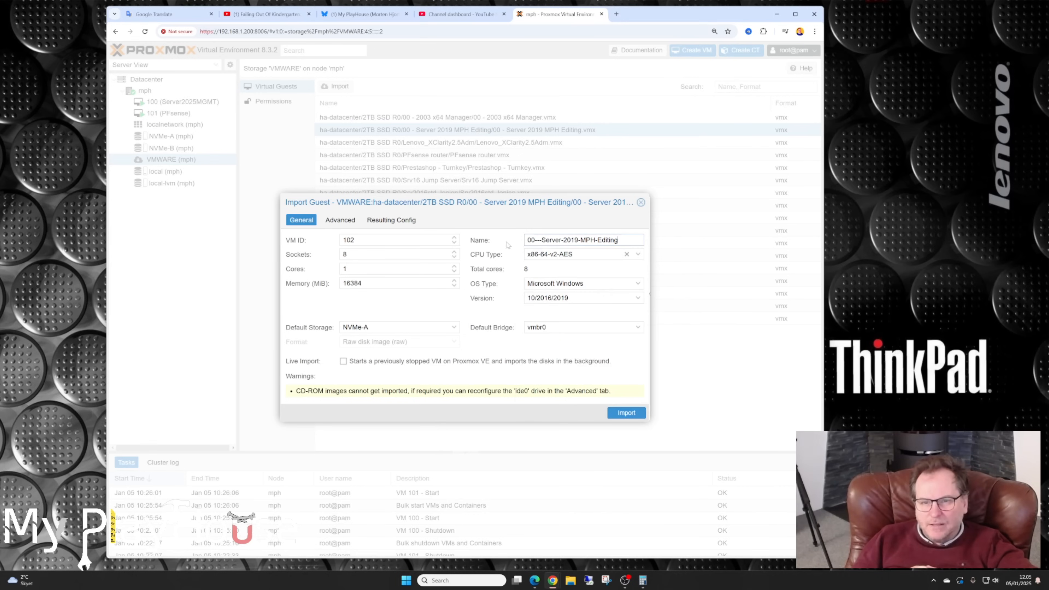
click(625, 414)
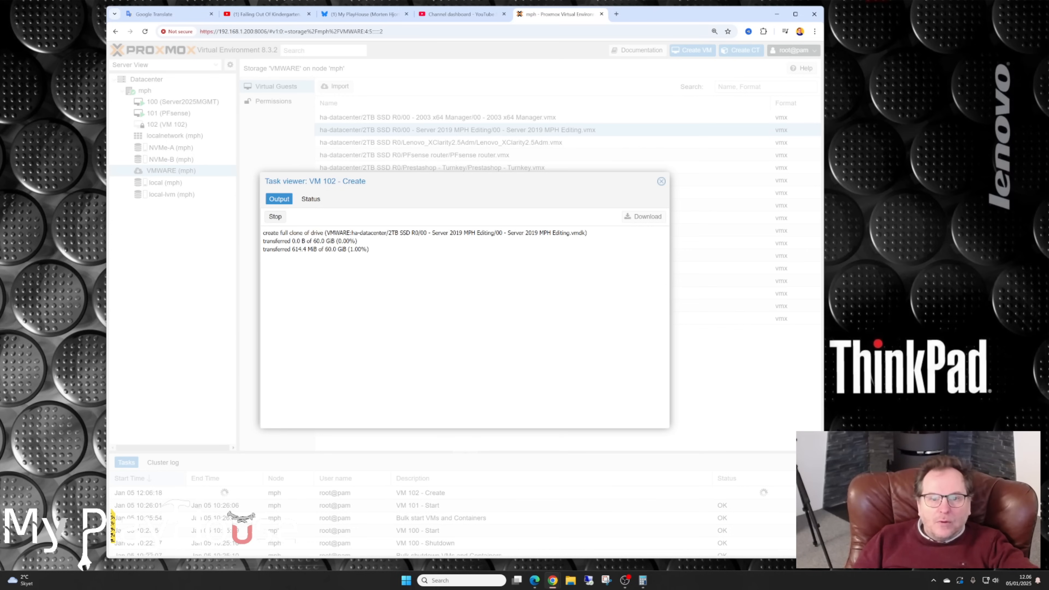
Step: Review the transfer progress of both disks in the VM 102 creation log, and close the log after the task ends
drag(326, 250, 348, 249)
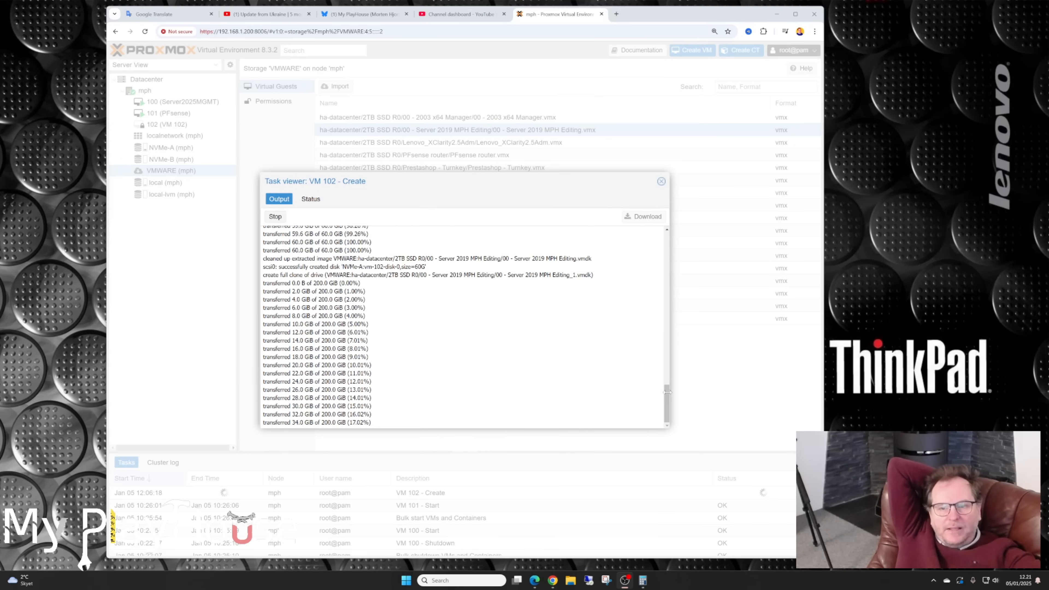
scroll(439, 348, up, 2)
drag(321, 278, 350, 278)
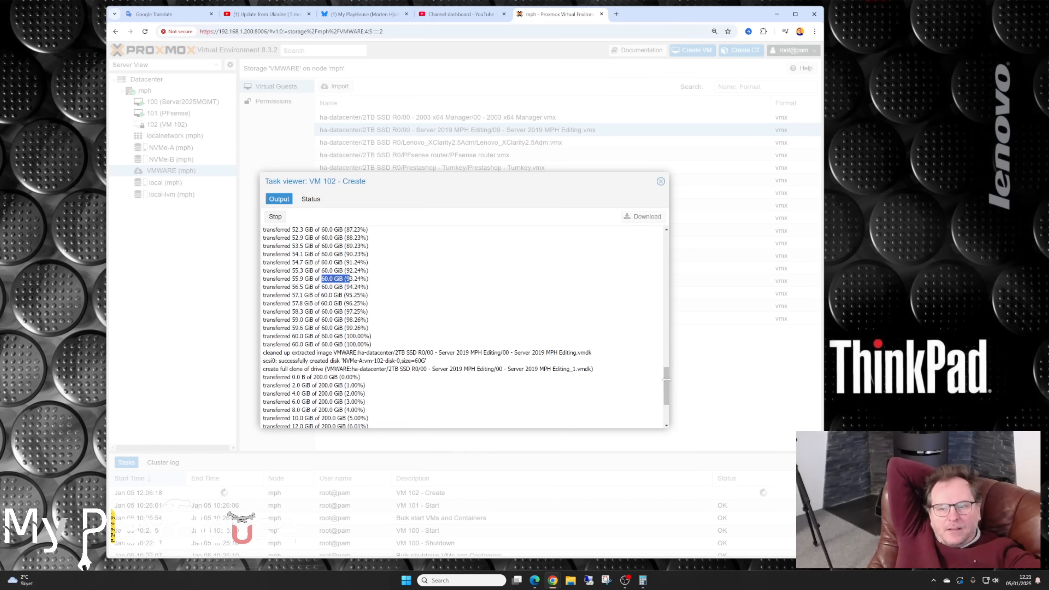
scroll(667, 380, down, 2)
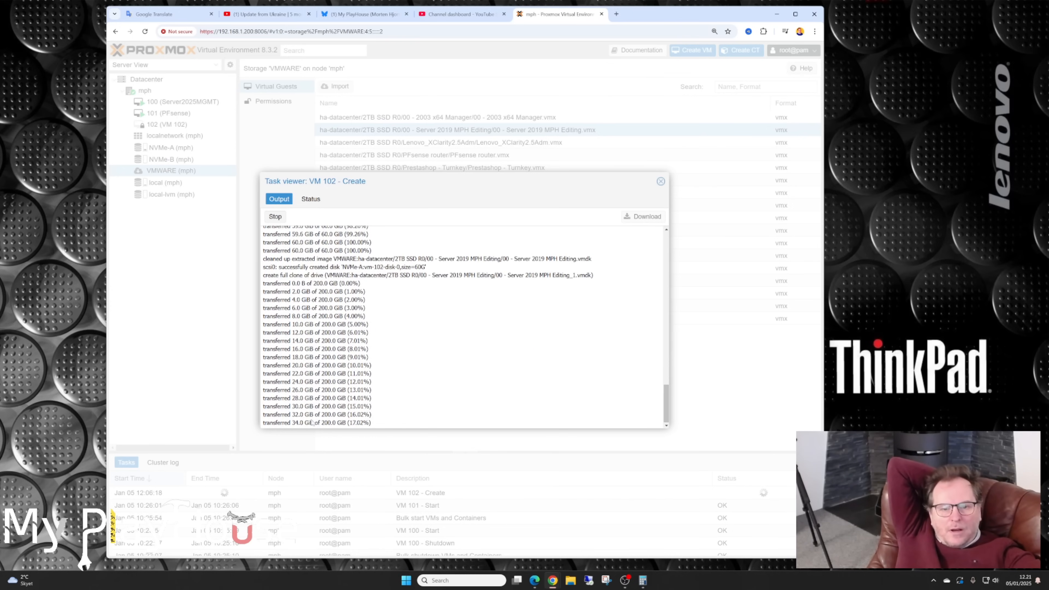
drag(322, 423, 345, 422)
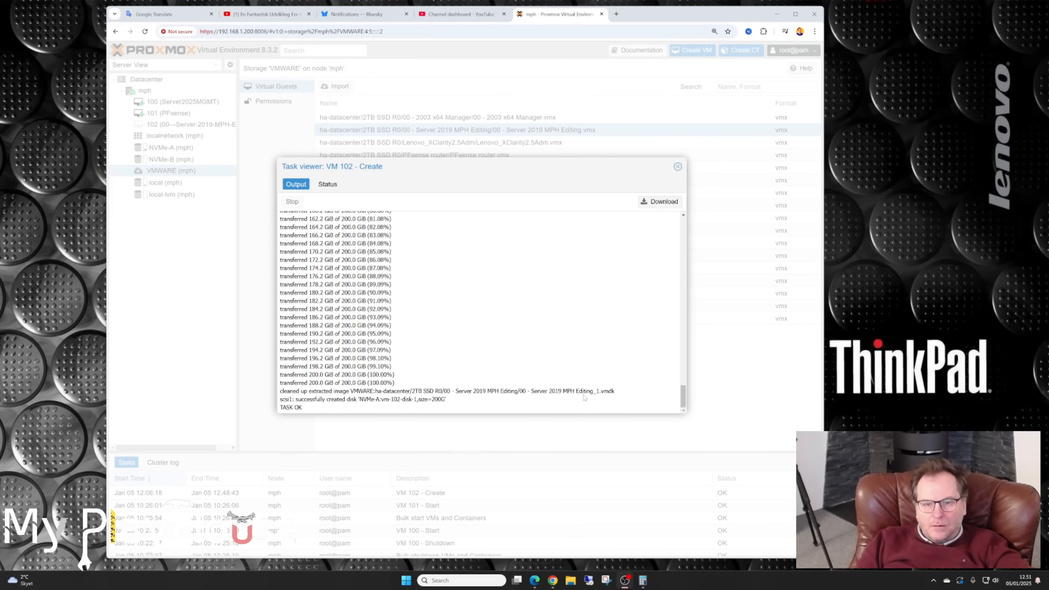
mouse_move(682, 403)
mouse_down()
mouse_move(683, 389)
mouse_move(686, 403)
mouse_up()
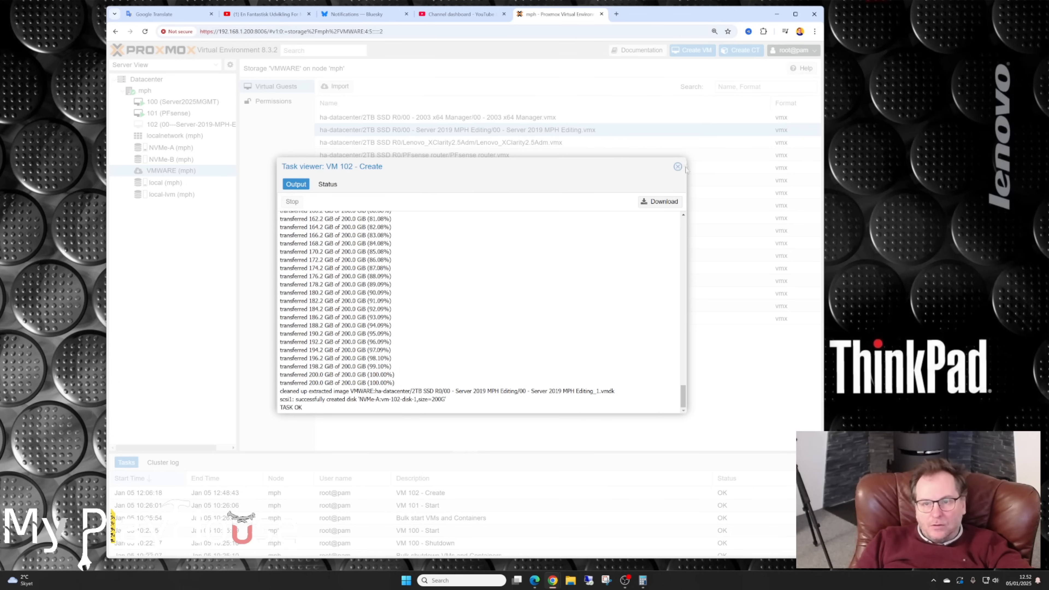
click(677, 166)
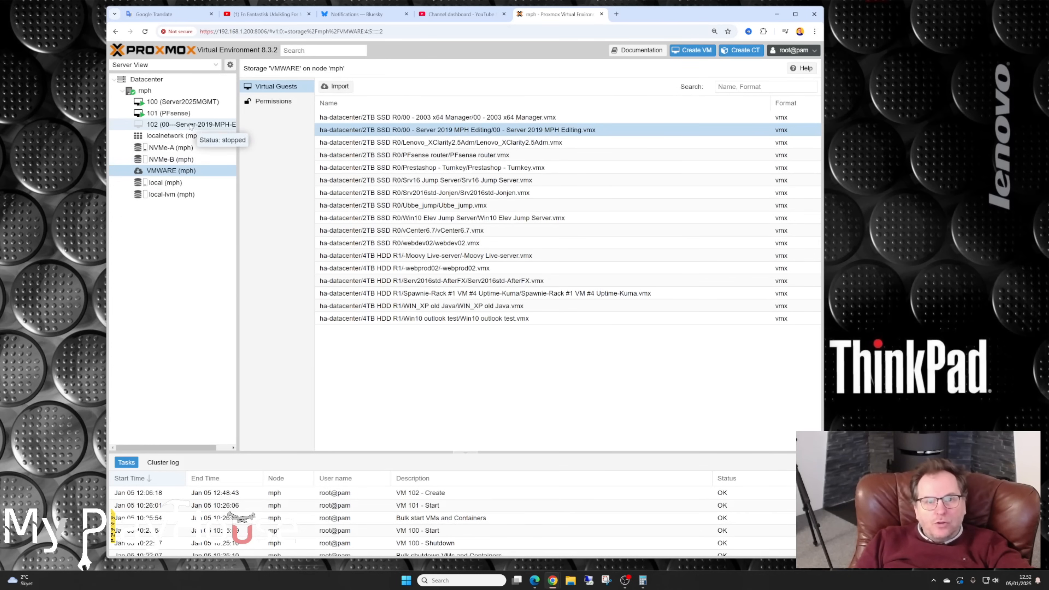
Step: Widen the resource tree and compare the hardware of VM 102 with that of VM 100 (Server2025MGMT)
drag(238, 135, 265, 136)
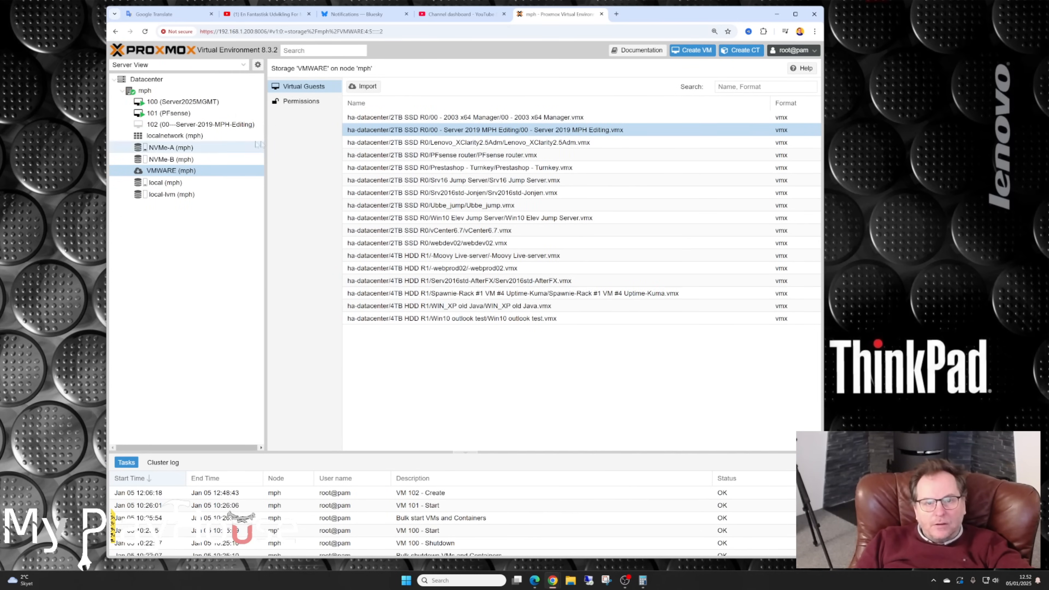
click(191, 128)
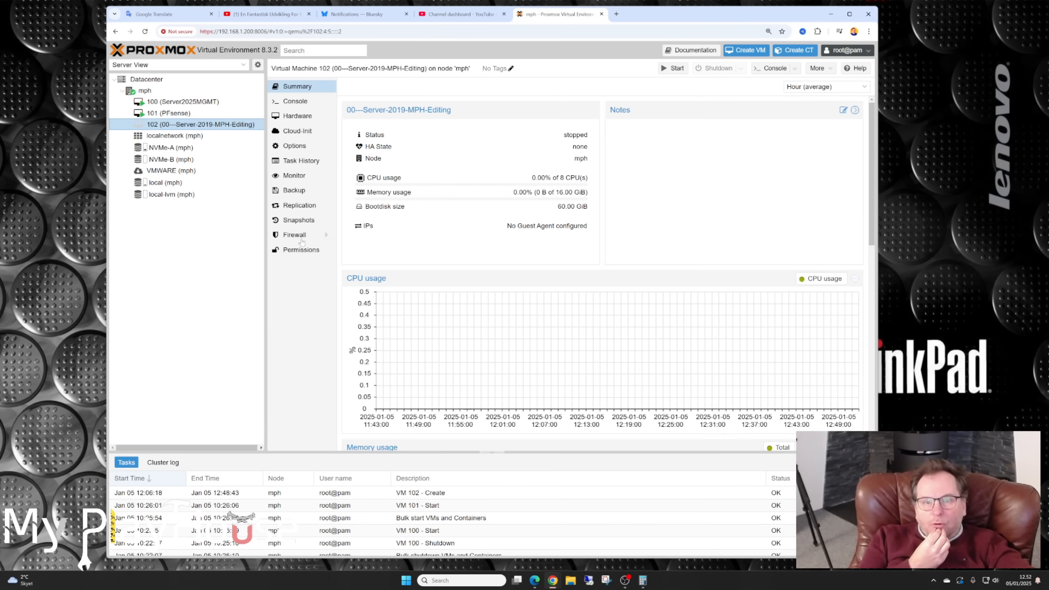
click(296, 118)
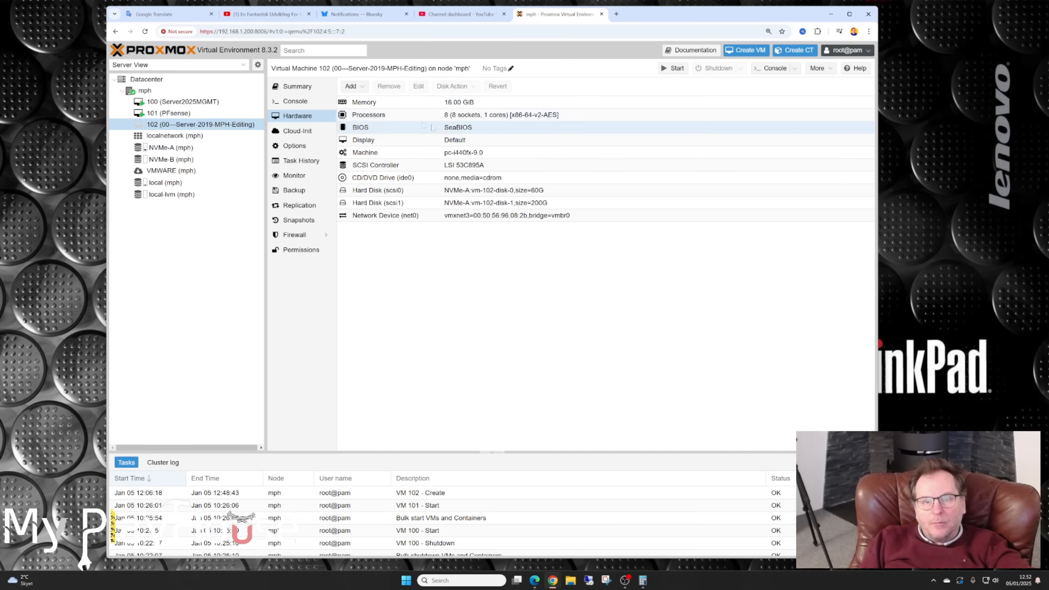
click(427, 140)
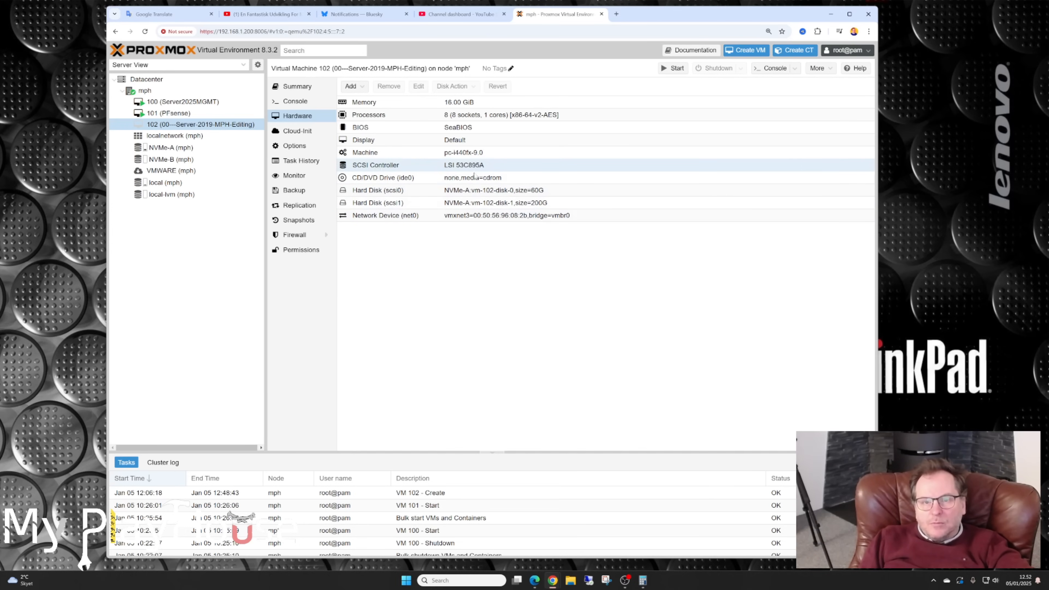
click(172, 102)
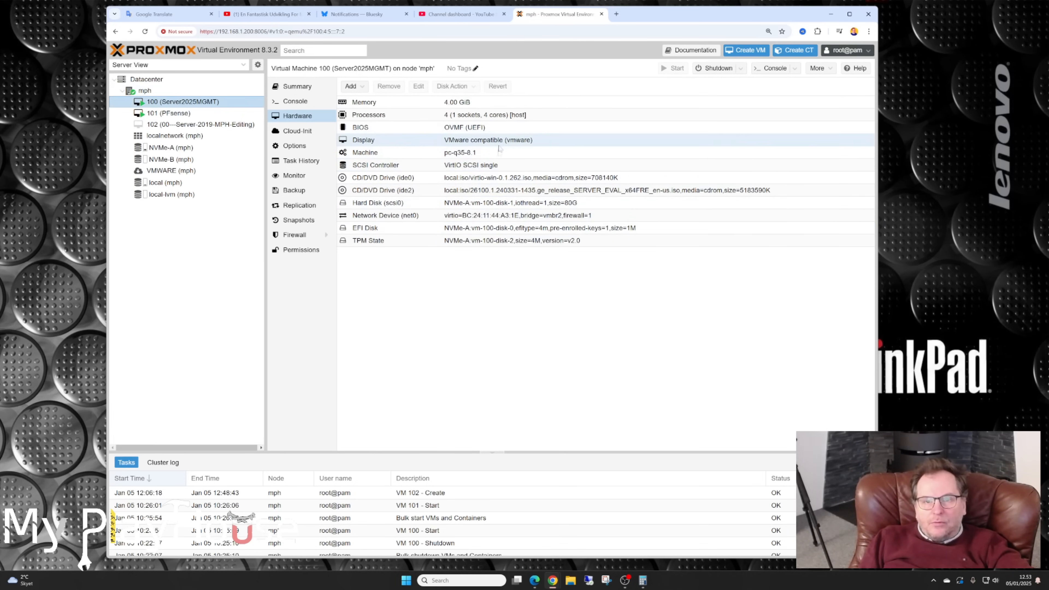
click(182, 124)
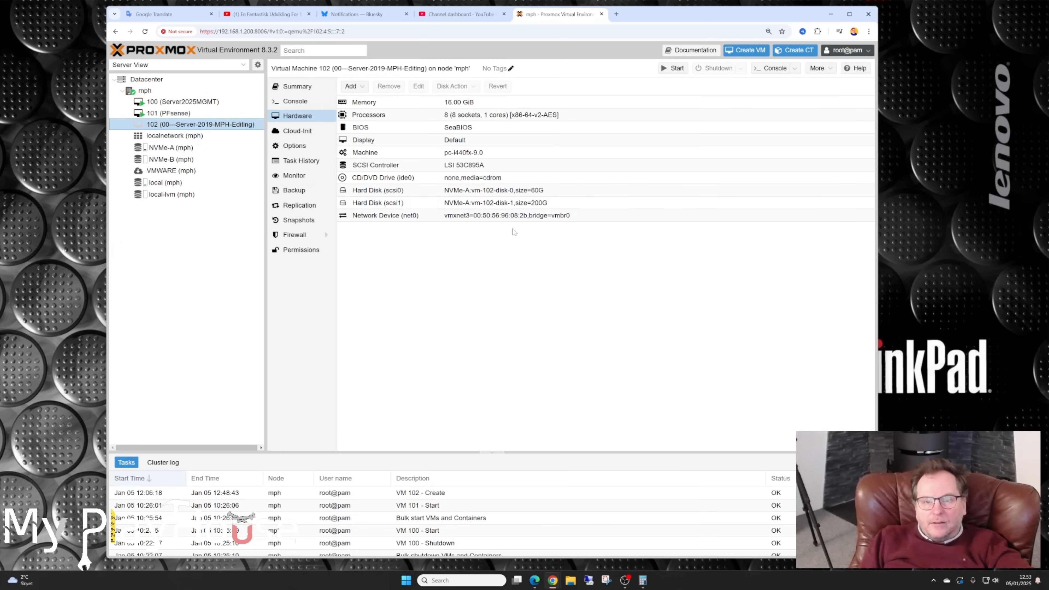
Step: Open the console of VM 102 in its own window and start the guest
click(771, 69)
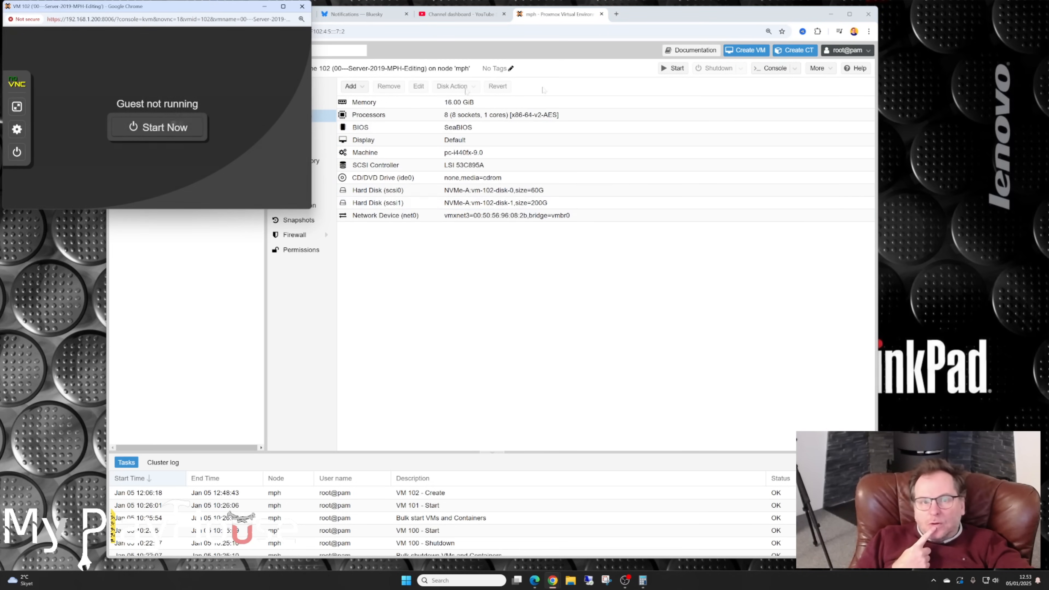
drag(167, 7, 407, 154)
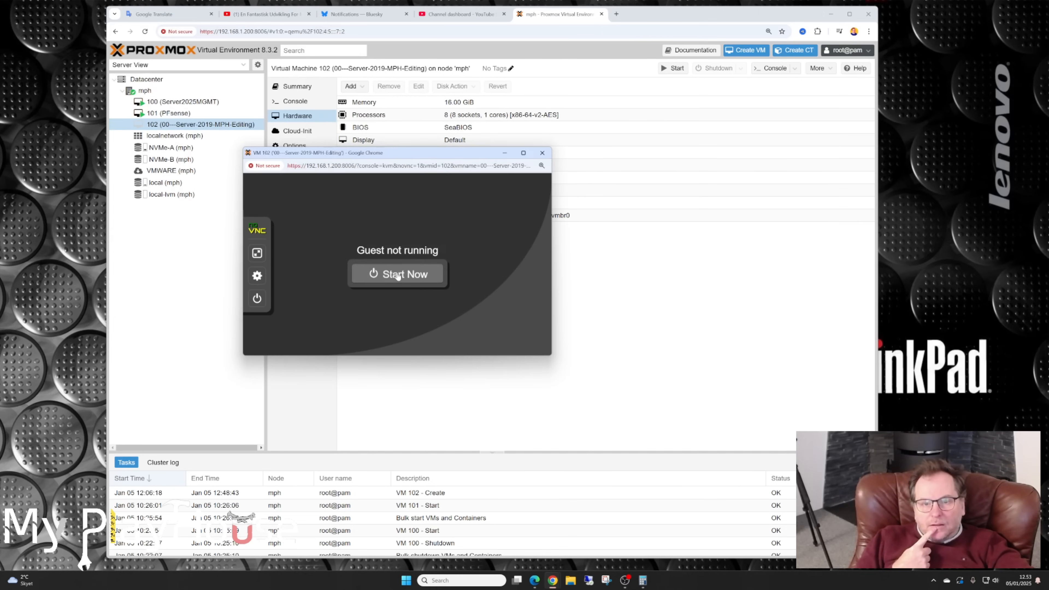
click(416, 282)
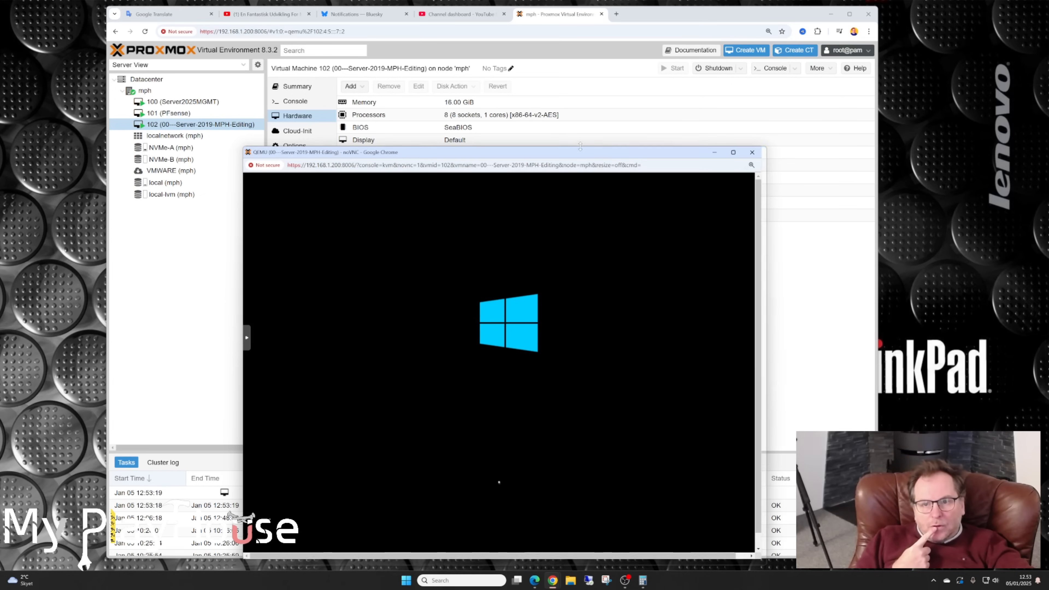
drag(586, 157, 551, 80)
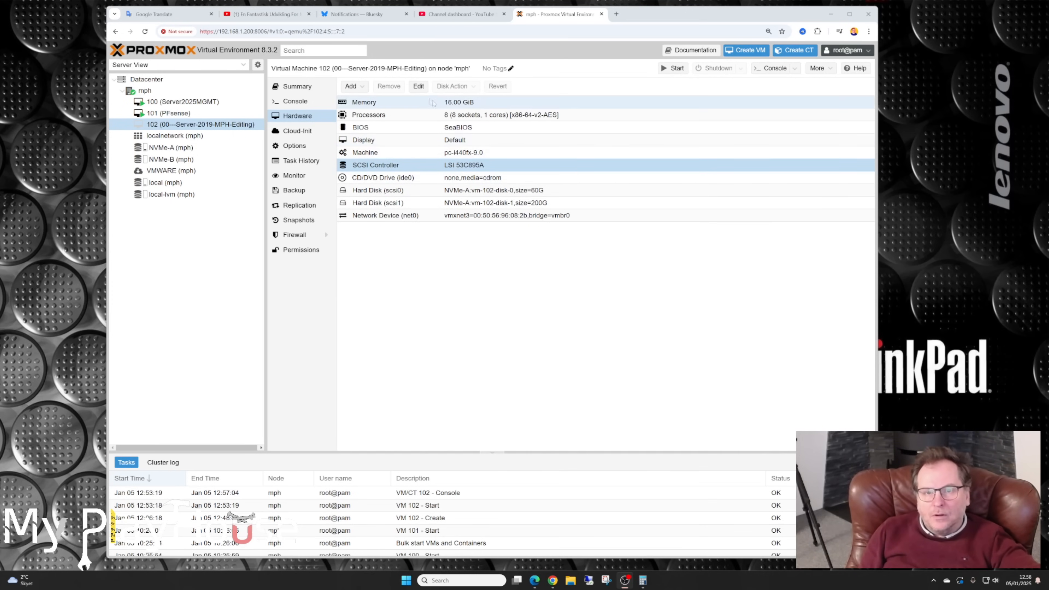
Step: Change the SCSI controller type of VM 102 to MegaRAID SAS 8708EM2
click(423, 86)
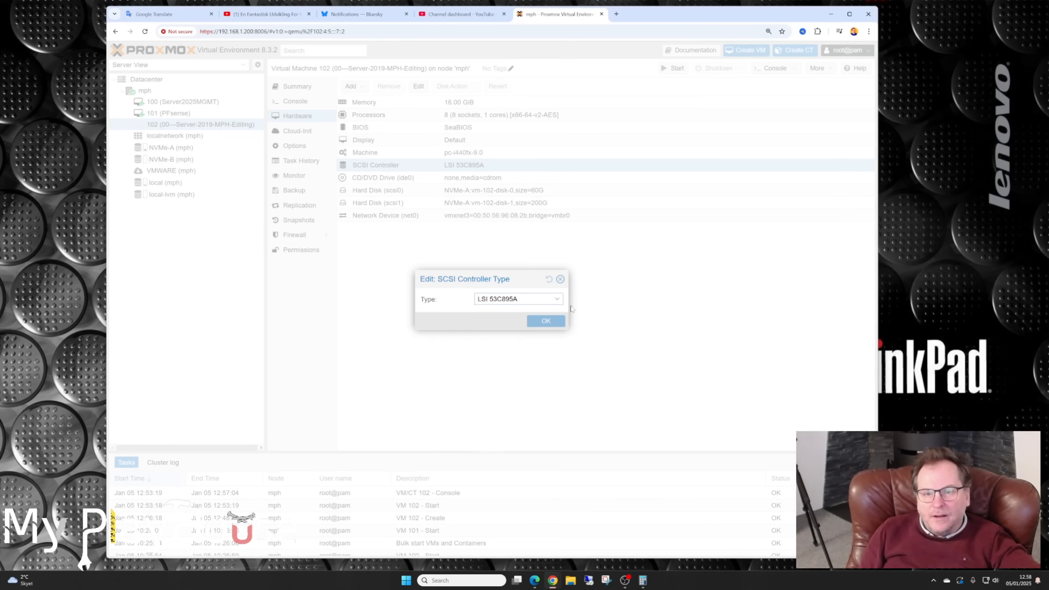
click(558, 299)
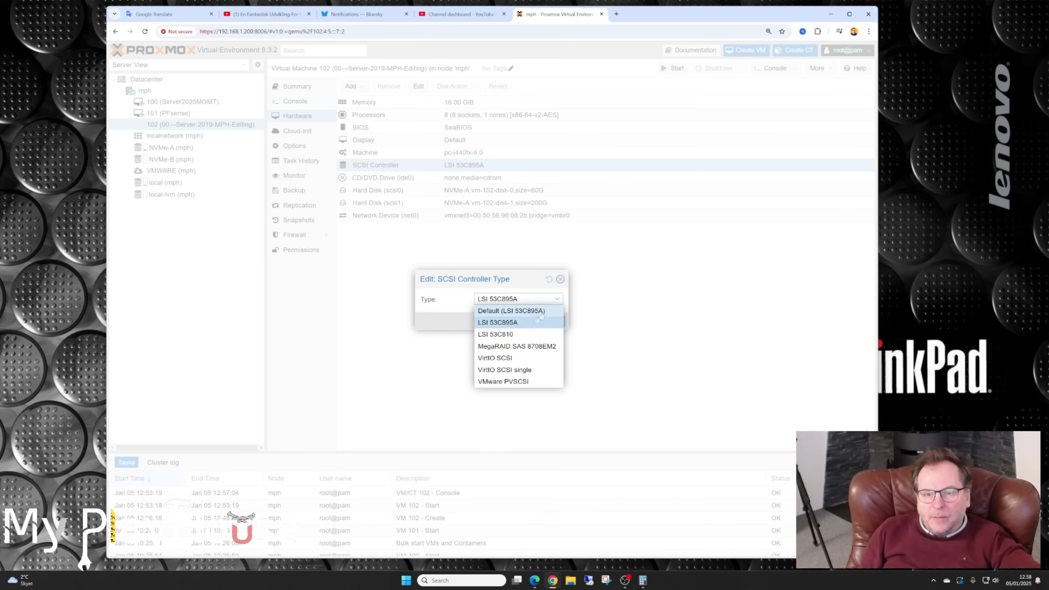
click(507, 349)
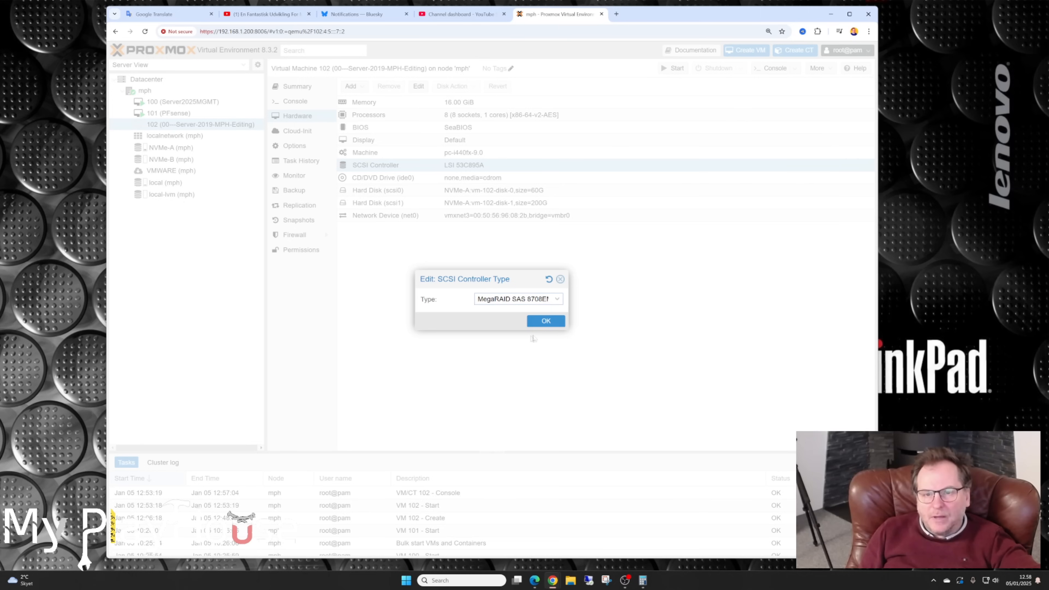
click(547, 322)
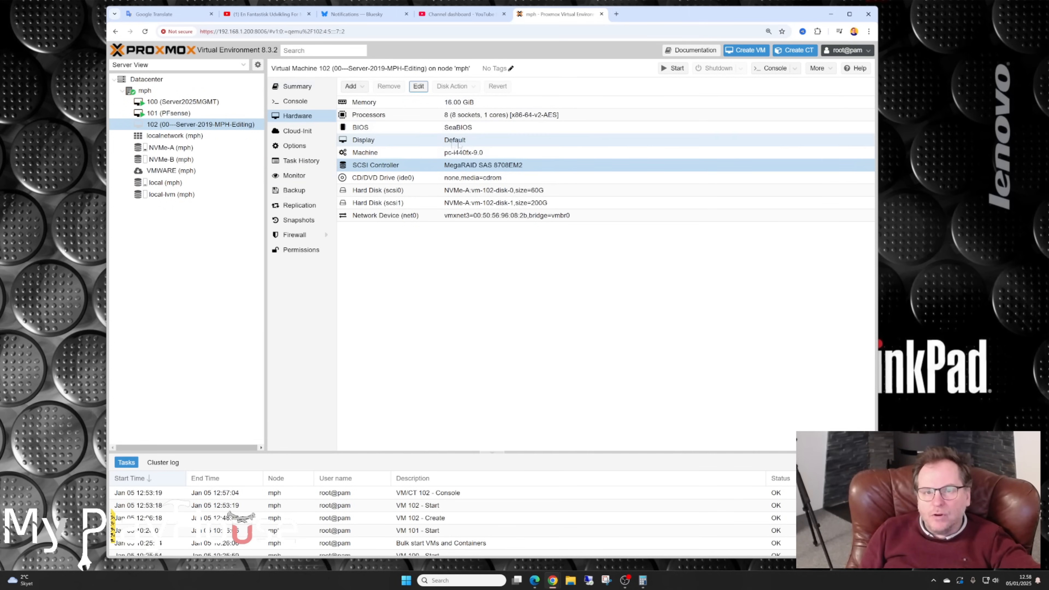
Step: Open the noVNC console of VM 102 in its own window and start the guest with the new controller
click(792, 70)
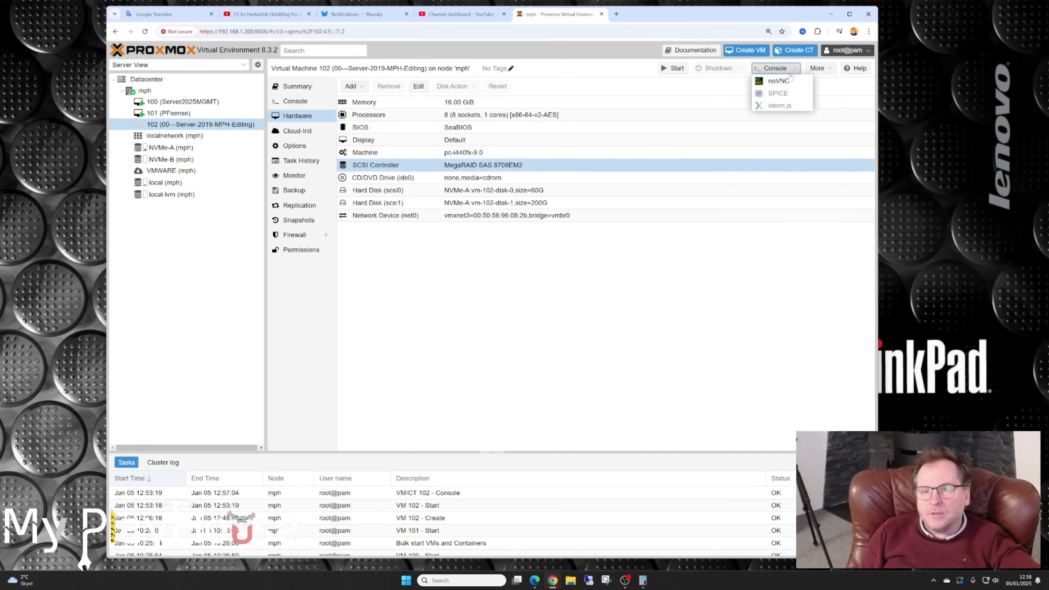
click(778, 81)
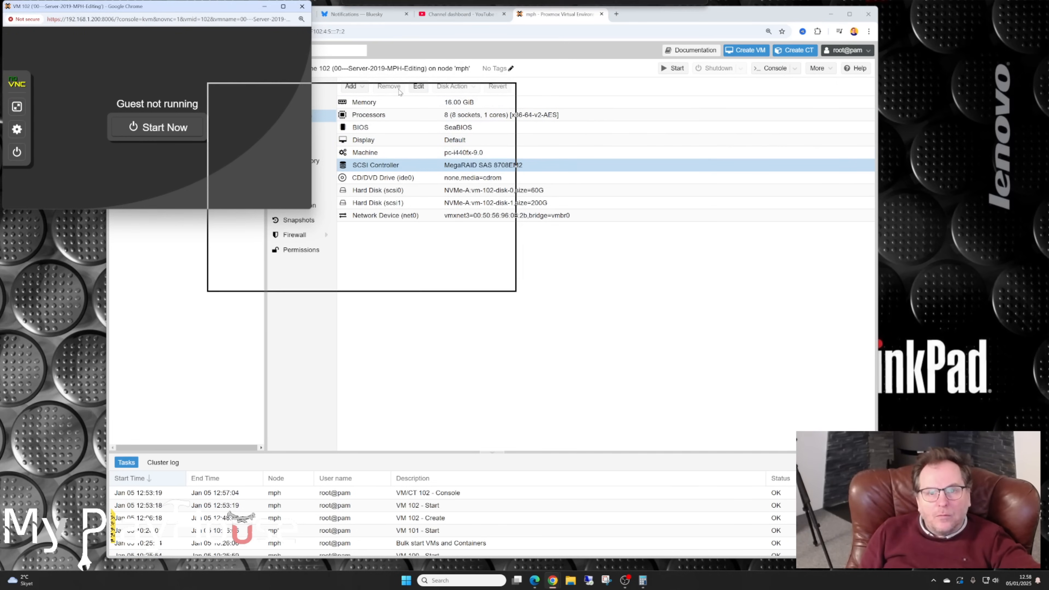
click(363, 215)
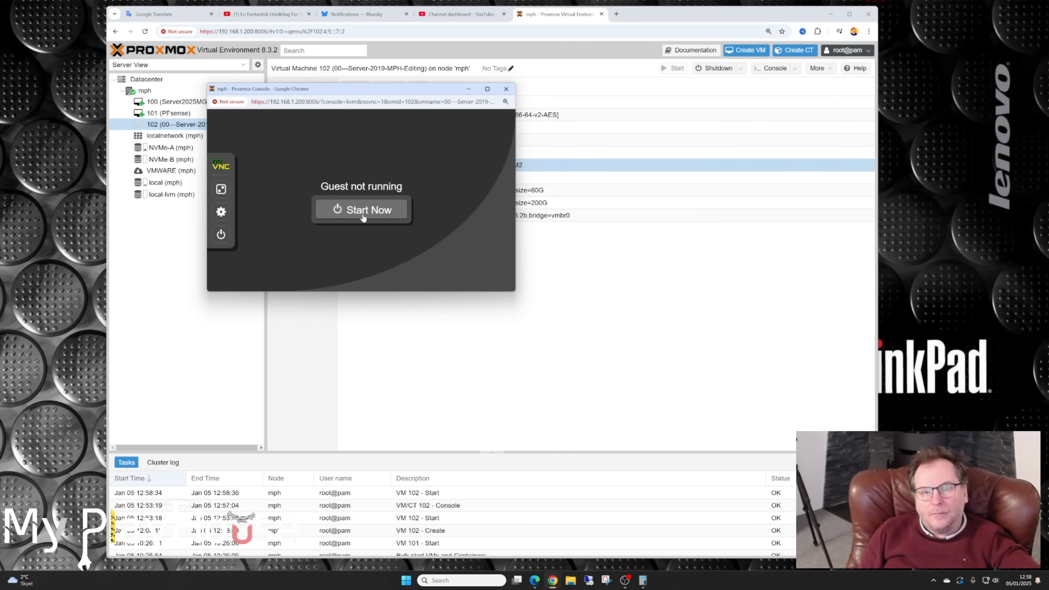
click(362, 218)
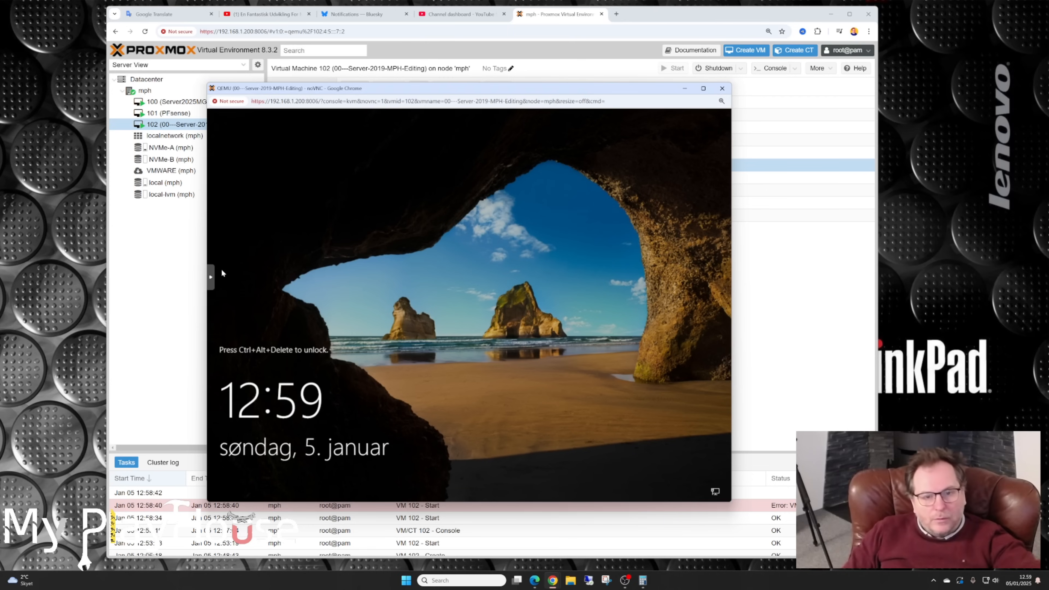
Step: Send Ctrl+Alt+Delete to the guest, sign in to Windows with the account password, and collapse the noVNC control bar
click(212, 277)
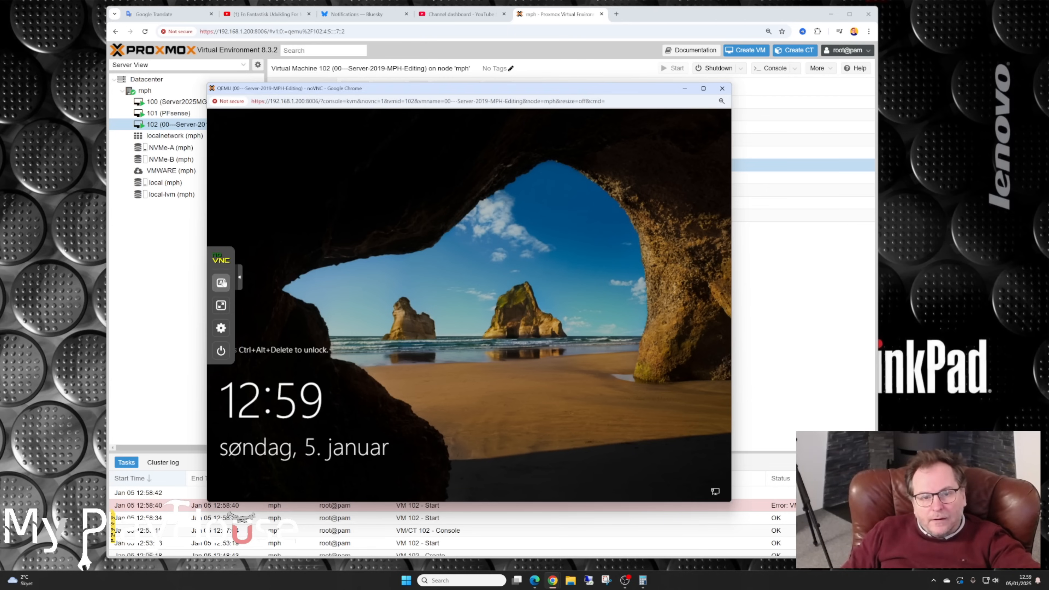
click(221, 283)
click(259, 362)
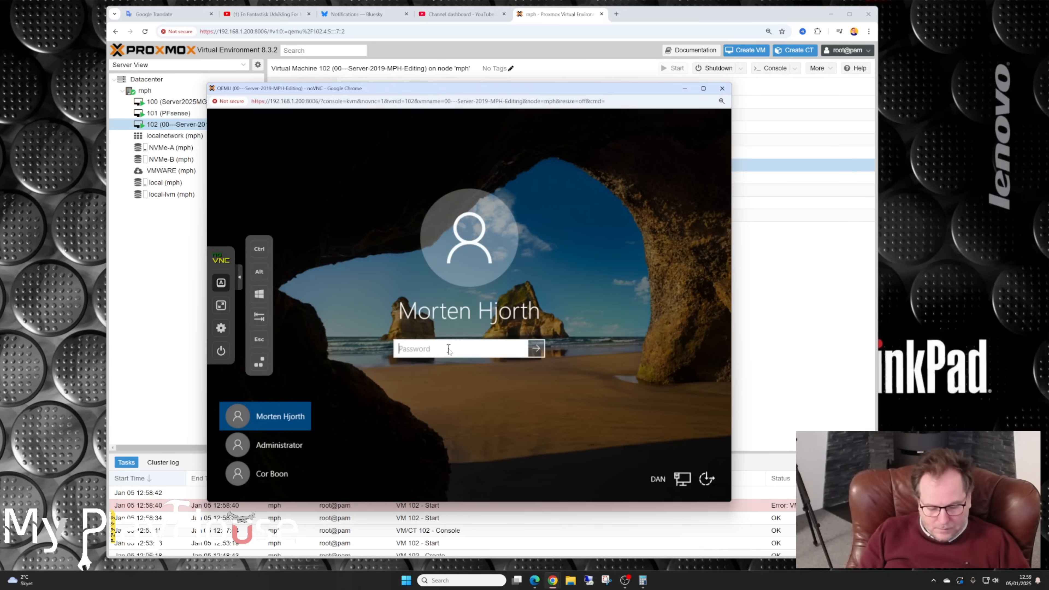
text(•)
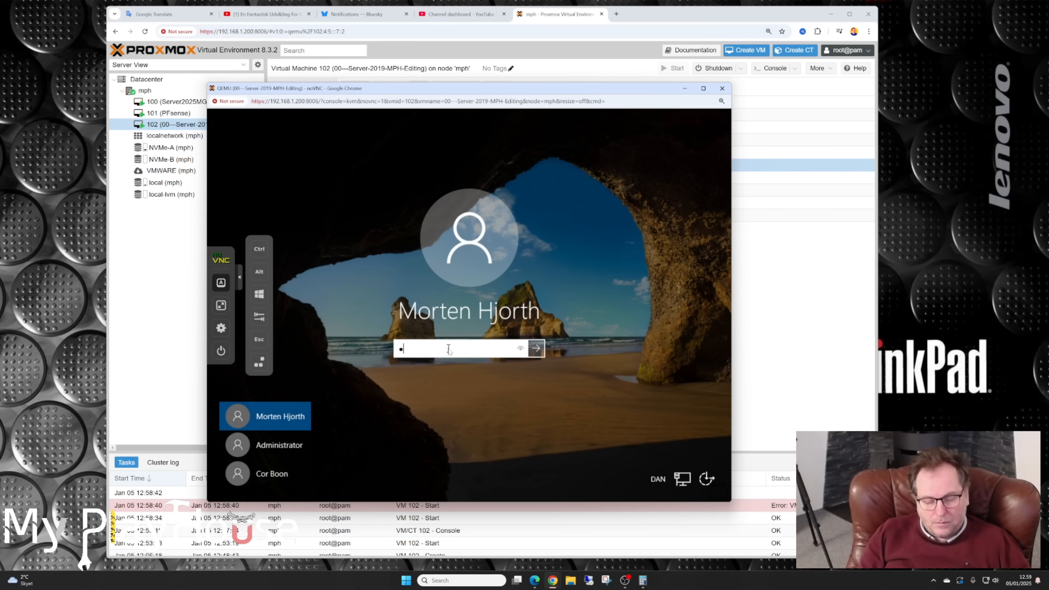
text(••••••••••)
key(Return)
key(Return)
text(••••••••)
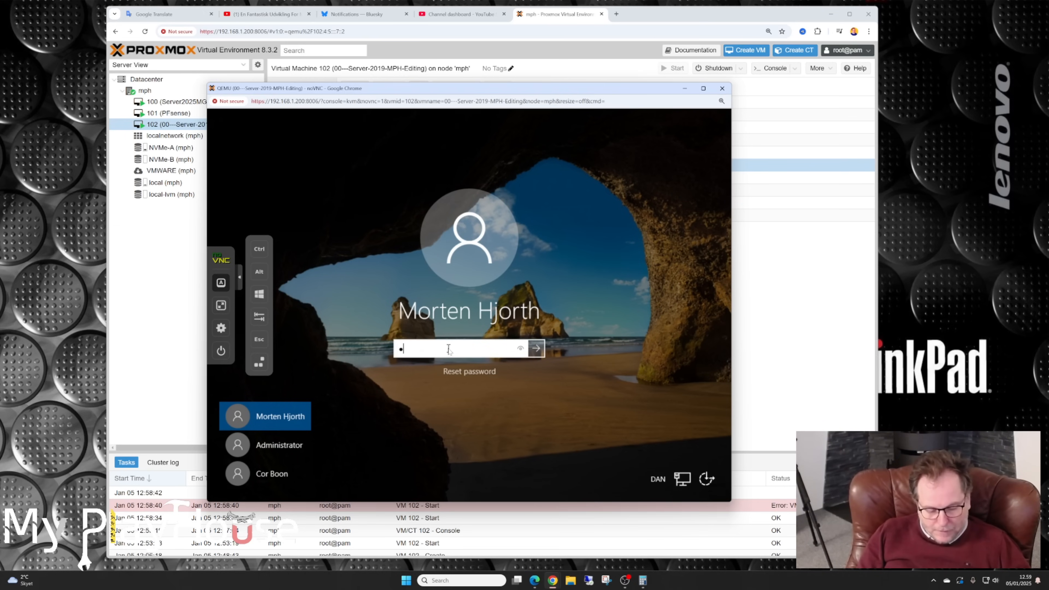
key(Return)
click(240, 277)
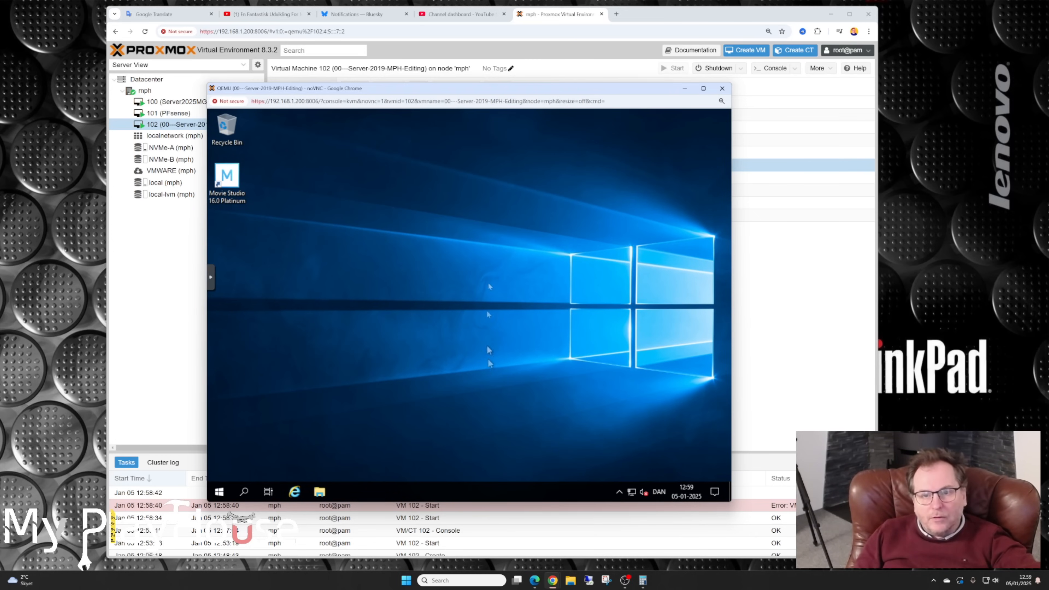
Step: Review the guest's system properties for This PC and dismiss the winter sale advertisement
click(320, 492)
right_click(307, 322)
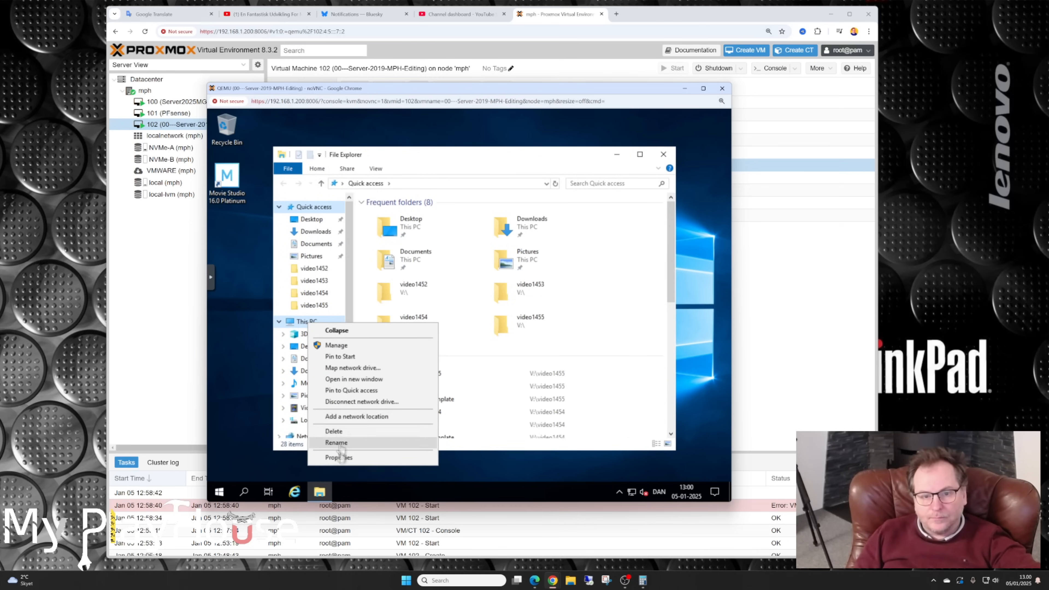
click(339, 457)
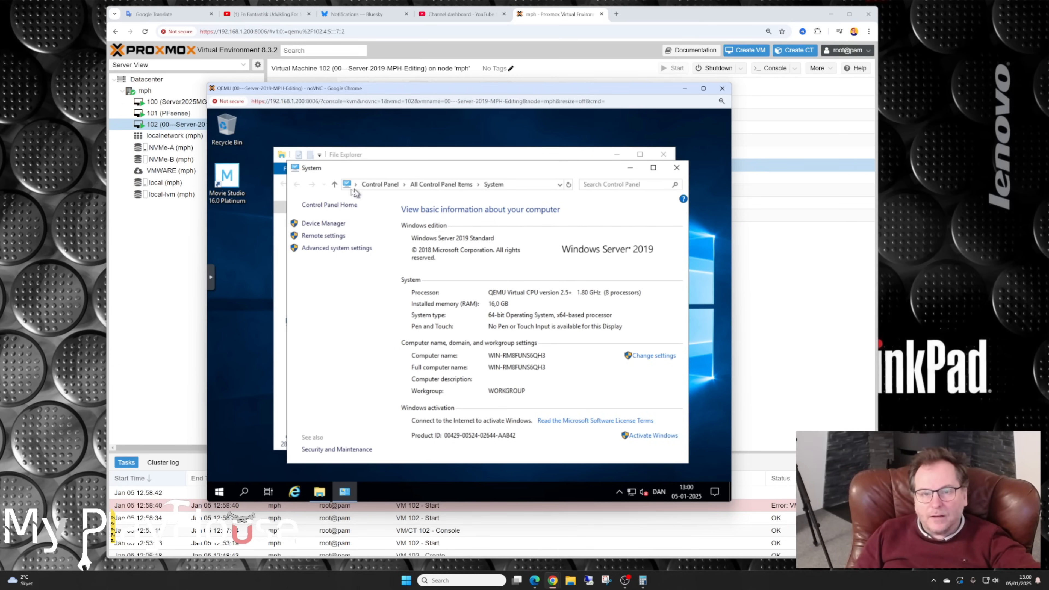
drag(287, 164, 244, 126)
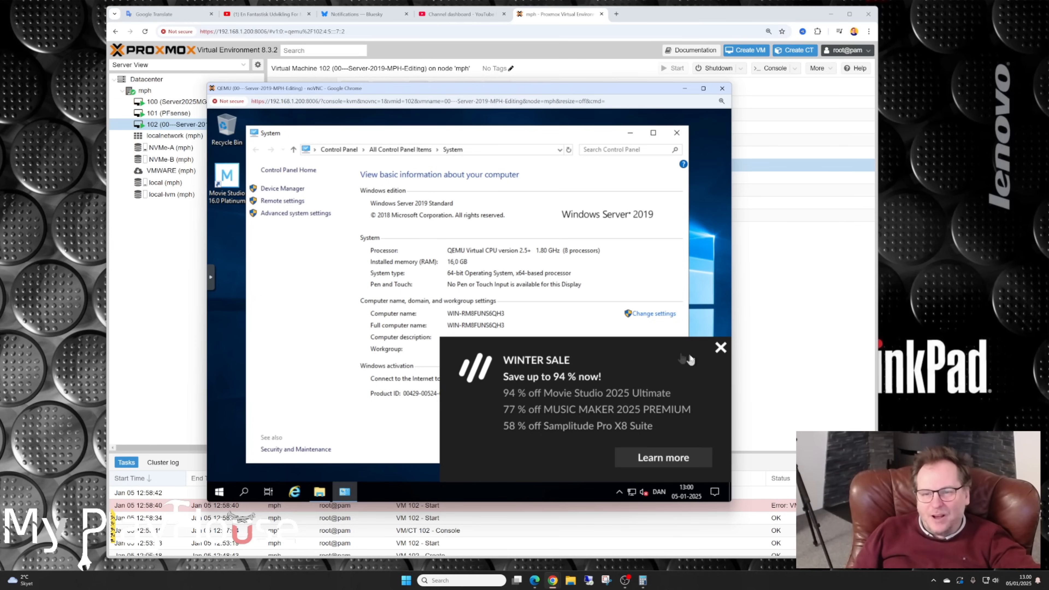
click(720, 349)
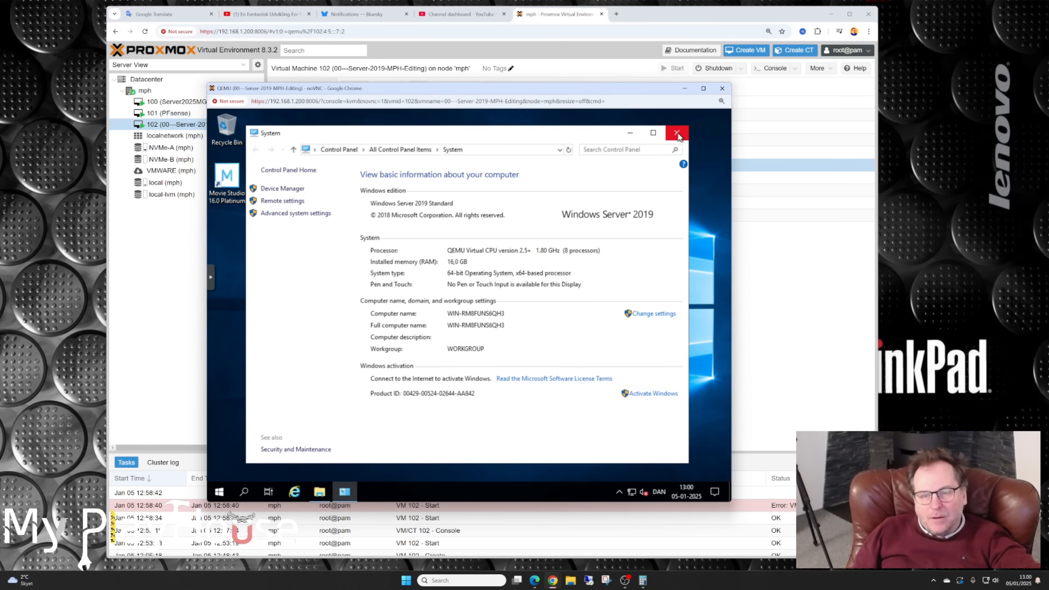
mouse_move(536, 132)
mouse_down()
mouse_move(502, 137)
mouse_move(541, 136)
mouse_up()
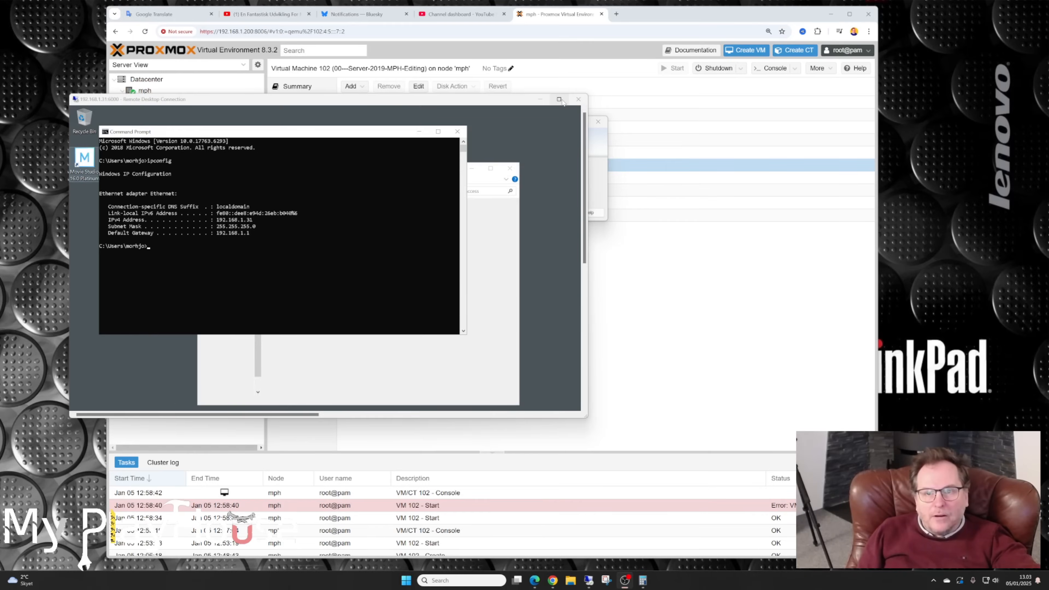
Step: Expand the Remote Desktop session to full screen and clear the Command Prompt and System windows off the guest desktop
click(559, 99)
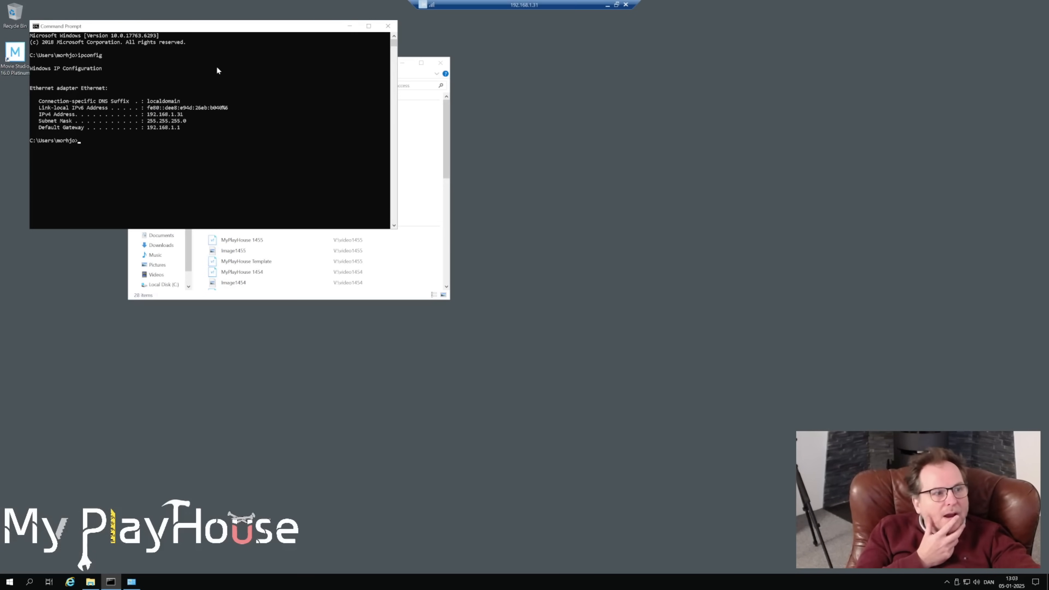
drag(229, 32, 672, 54)
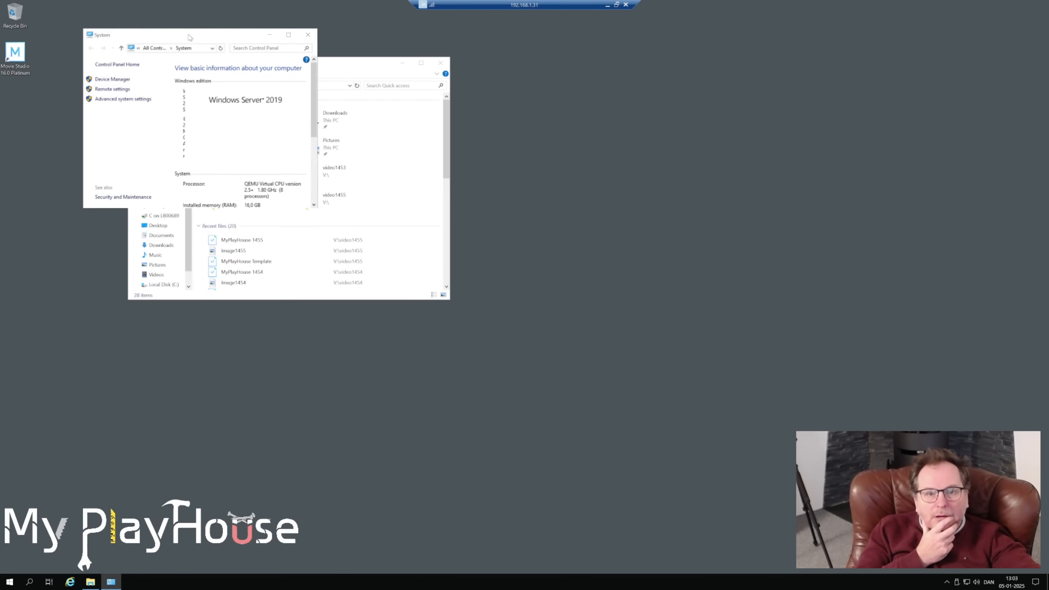
drag(189, 37, 646, 50)
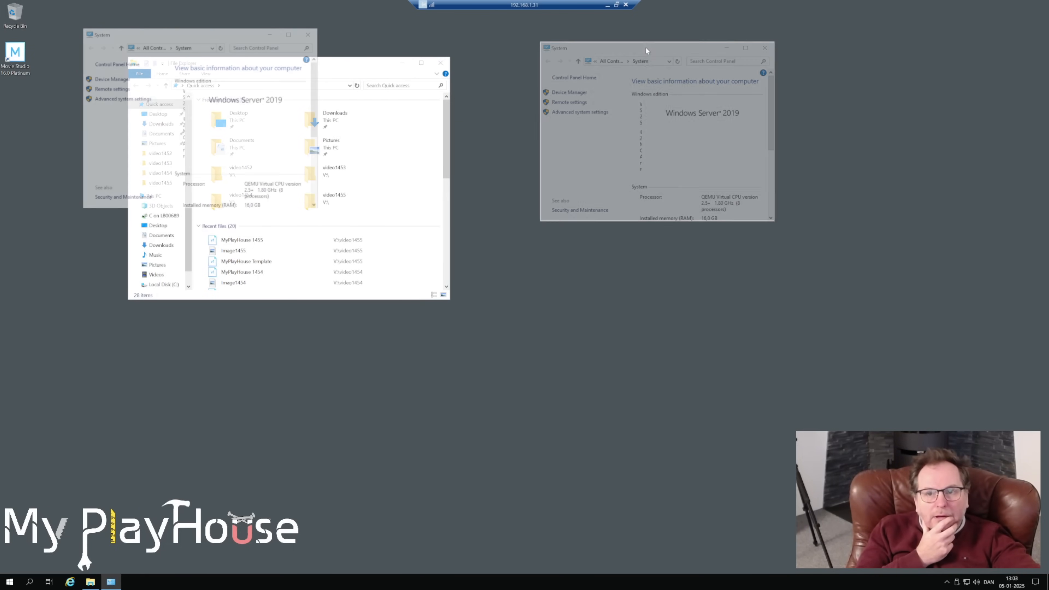
click(768, 46)
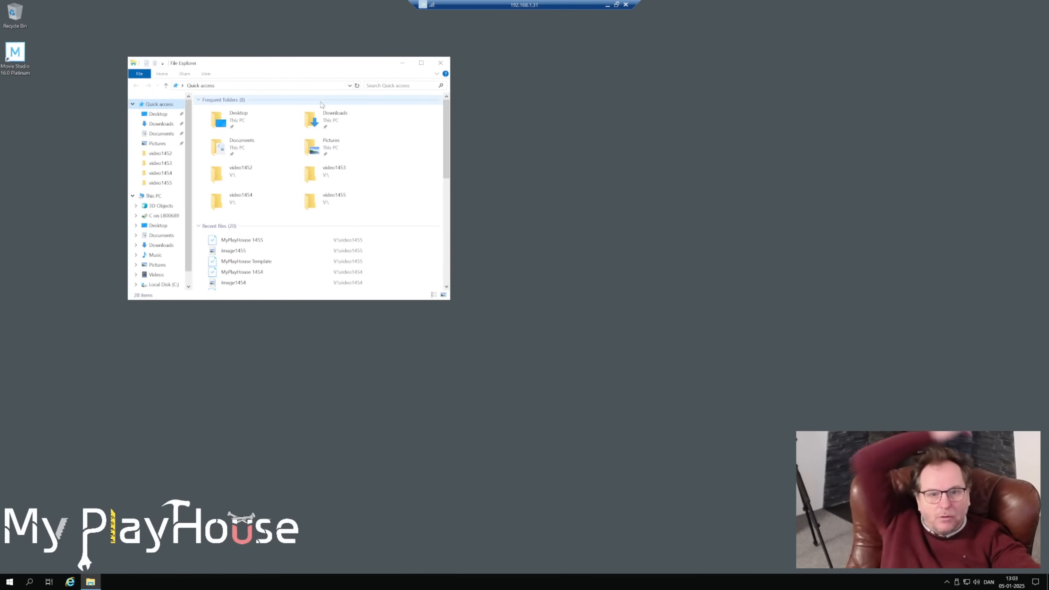
Step: Examine the drives listed under This PC in the guest's File Explorer, including the CD drive
drag(301, 70, 364, 80)
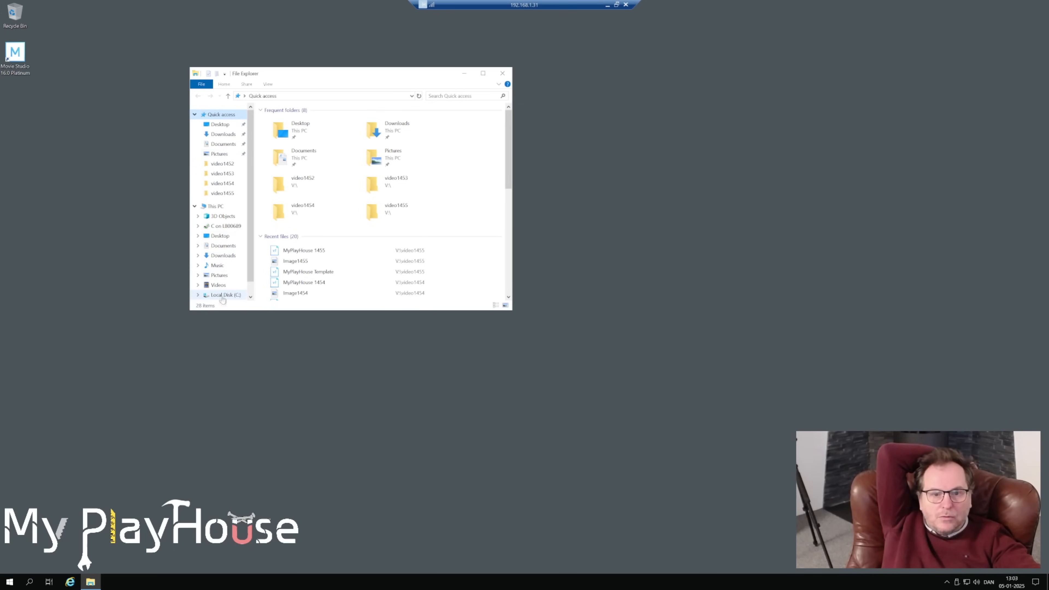
click(215, 205)
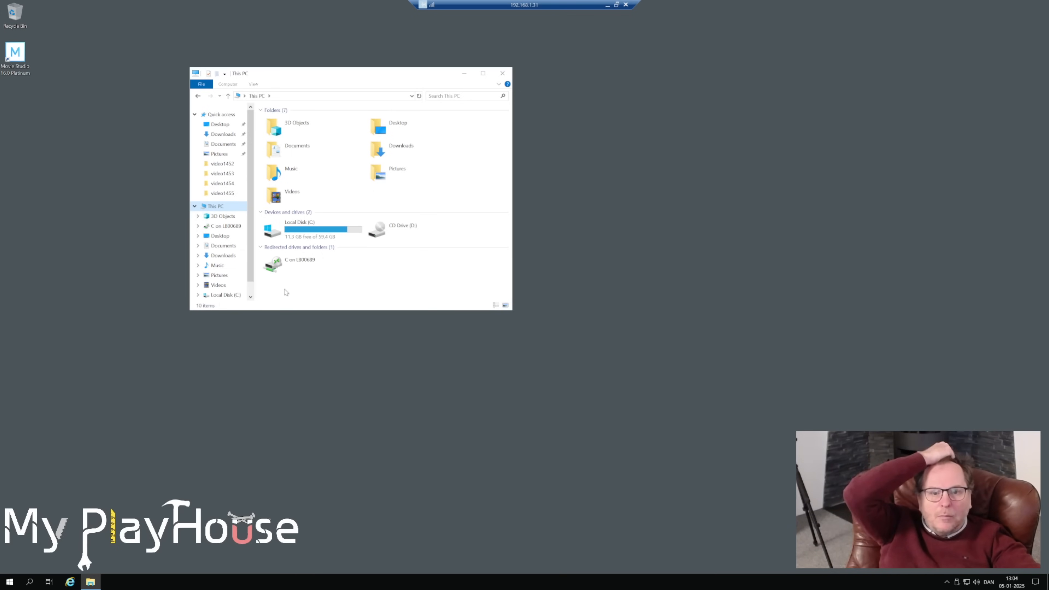
scroll(252, 239, down, 1)
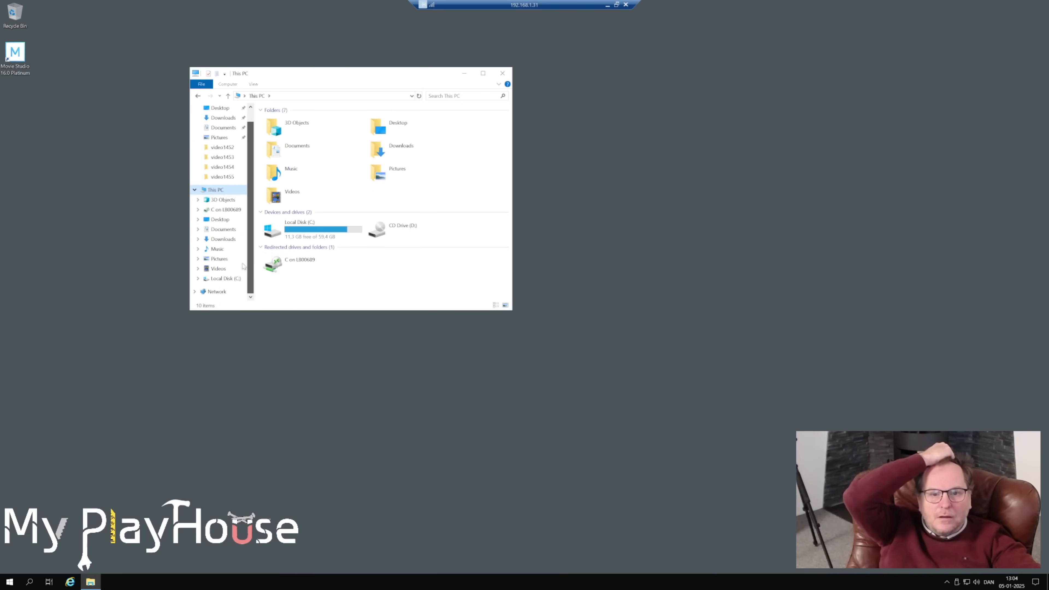
click(378, 233)
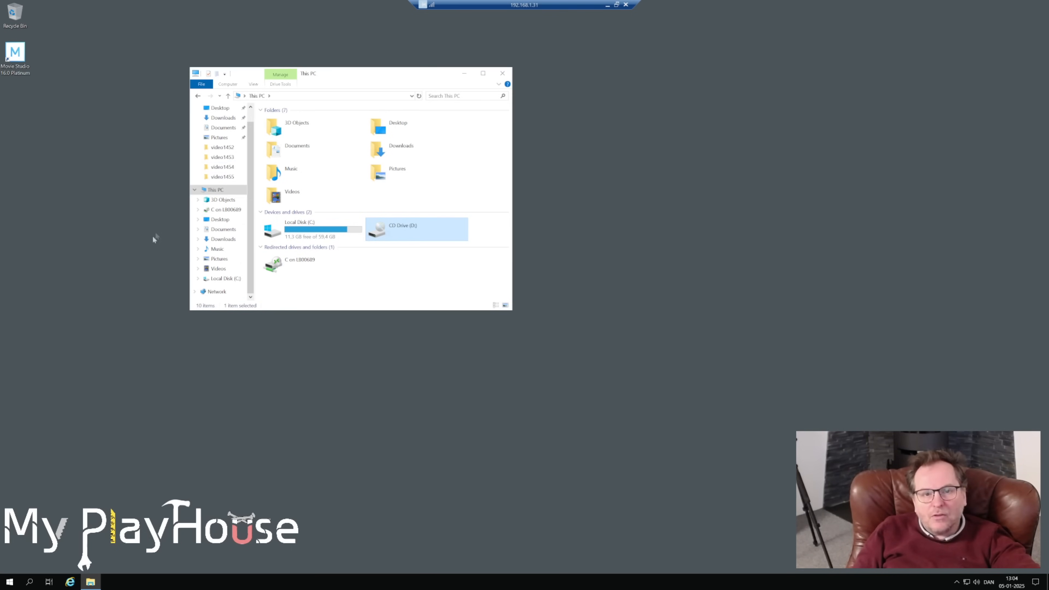
Step: Open Disk Management in the guest and enlarge its window to check which disks are detected
right_click(12, 584)
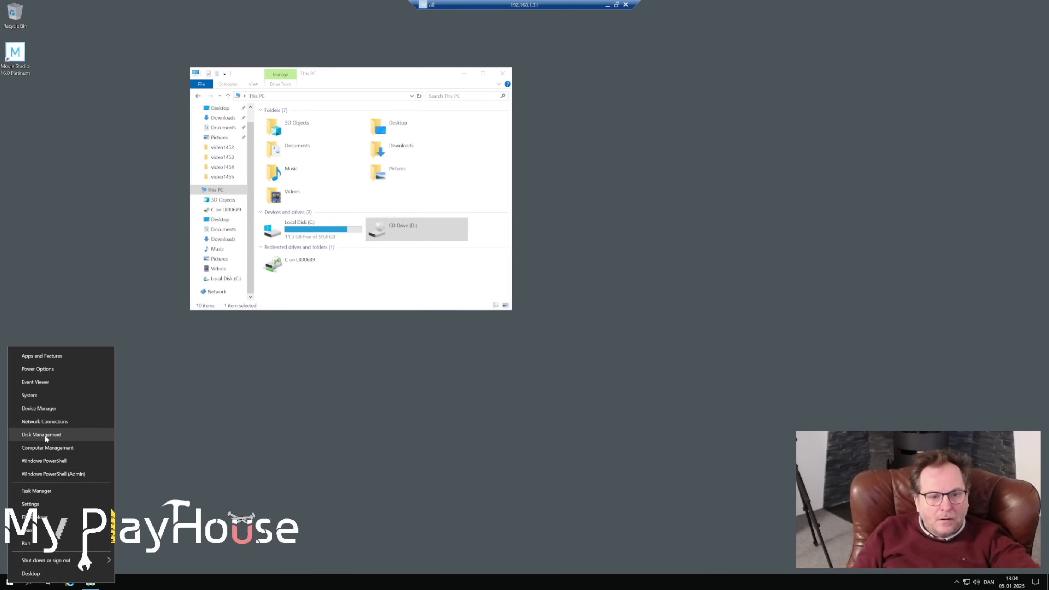
click(45, 435)
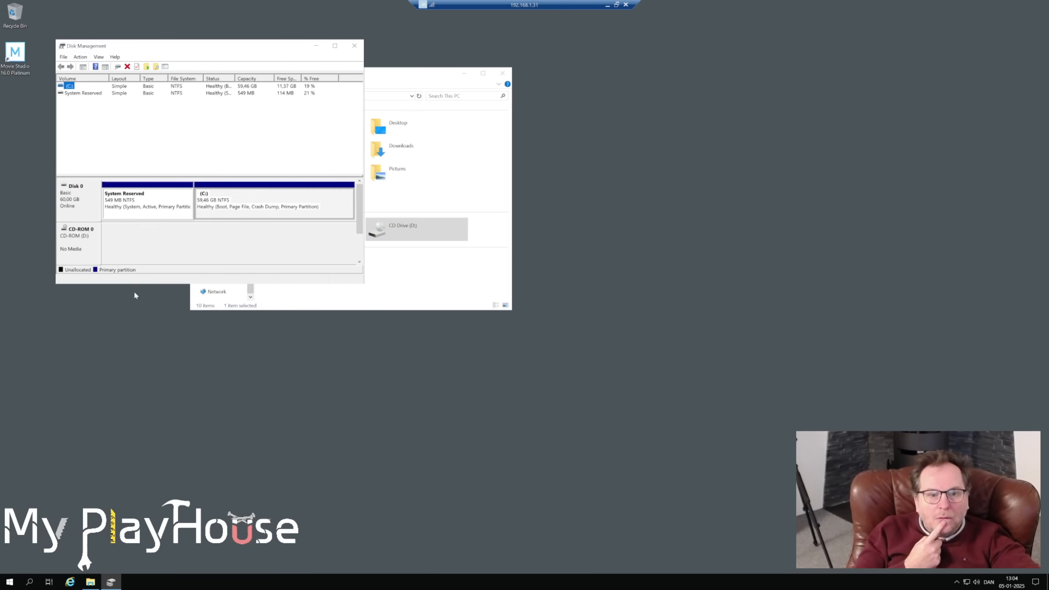
drag(137, 284, 129, 397)
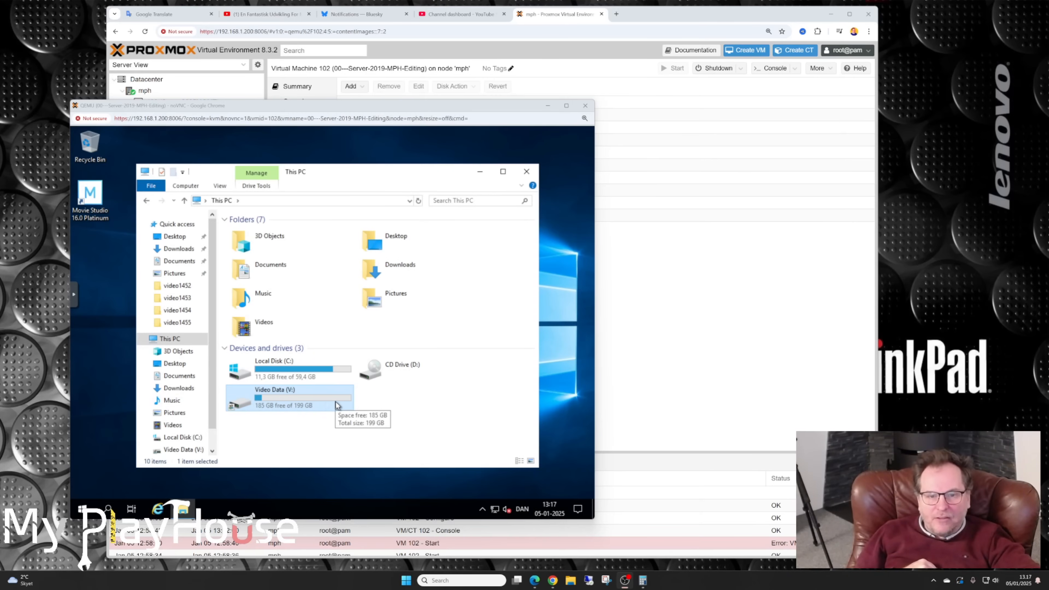
Step: Inspect the contents of the Video Data (V:) drive in the VM 102 console and dismiss the sale advertisement
double_click(284, 400)
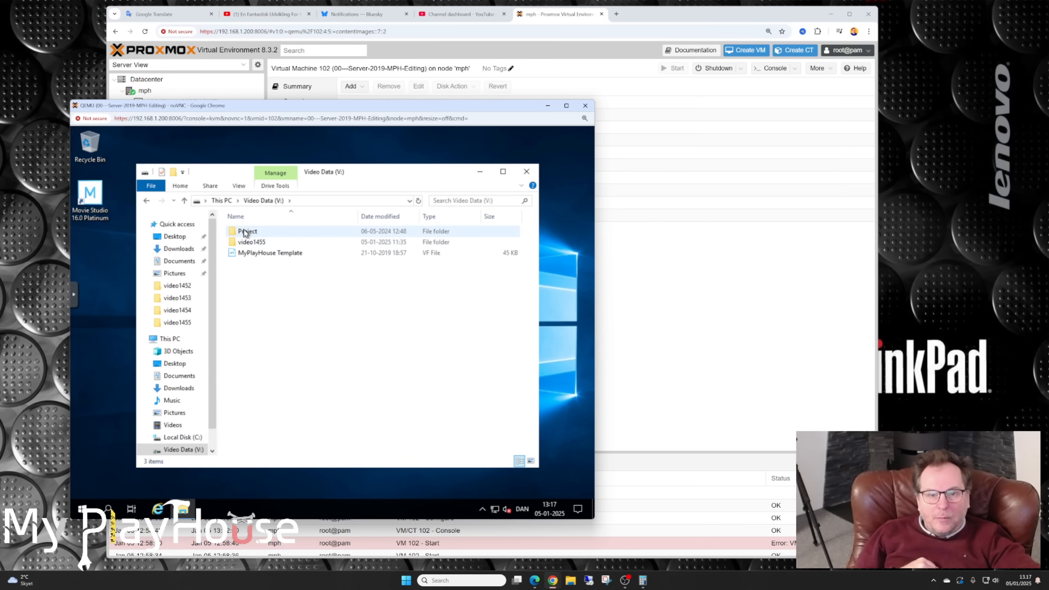
mouse_move(259, 247)
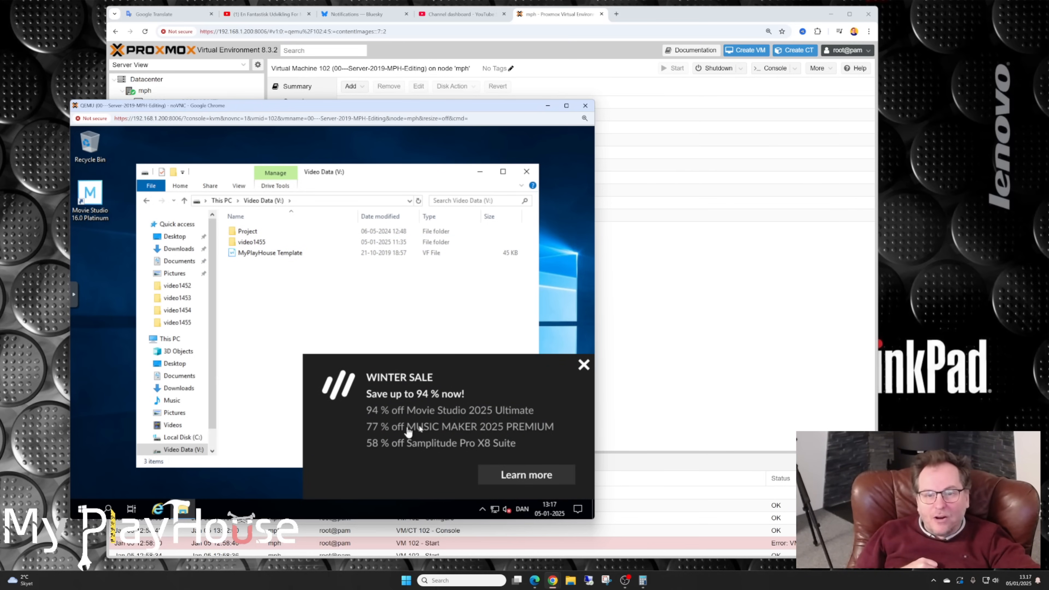
click(584, 365)
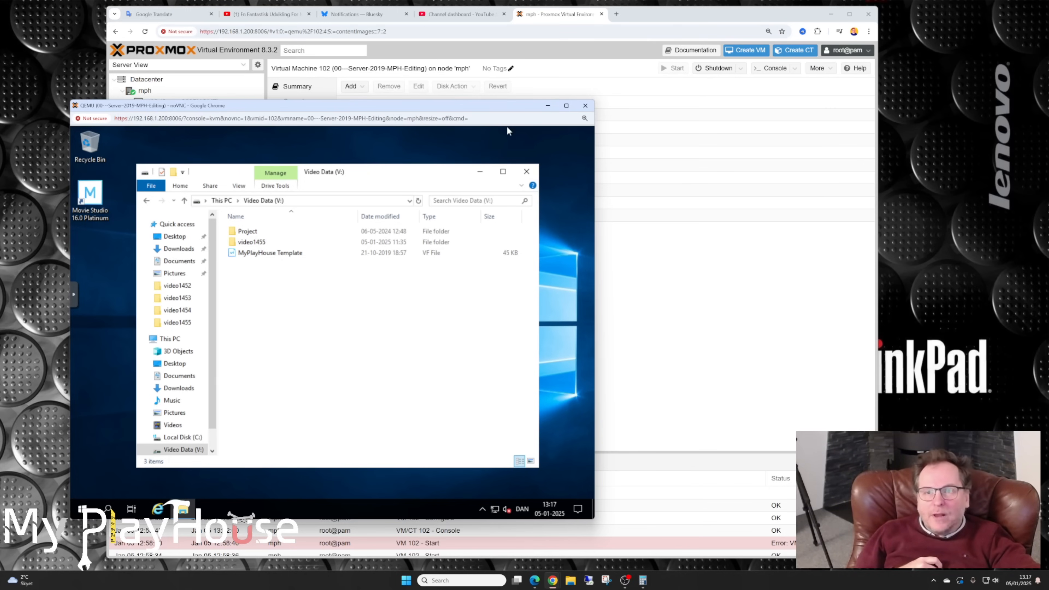
Step: Inspect the advanced settings of VM 102's 200 GB sata0 hard disk in Proxmox and close them without changes
click(668, 17)
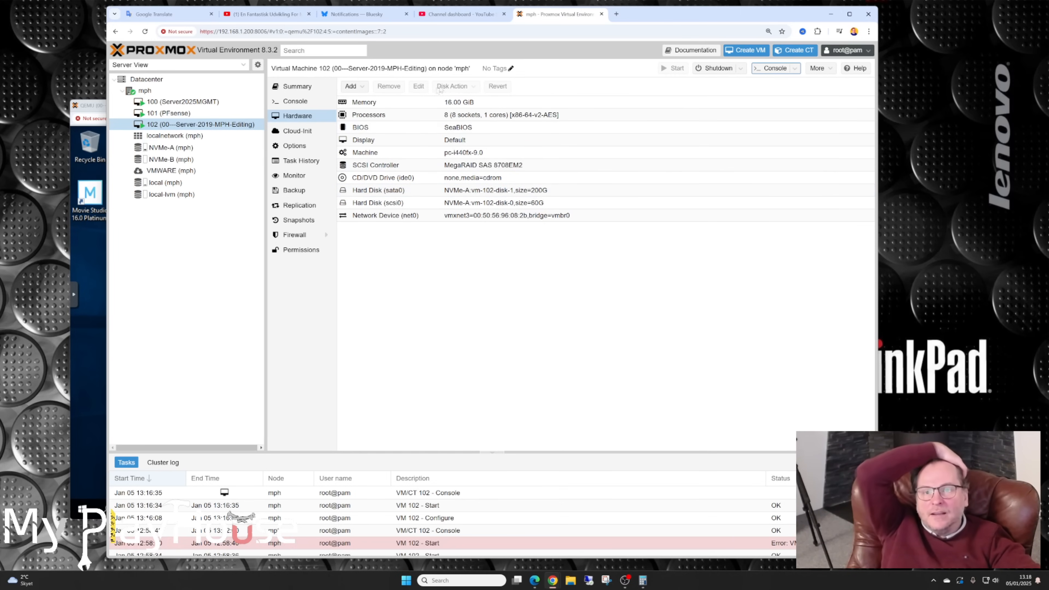
click(374, 191)
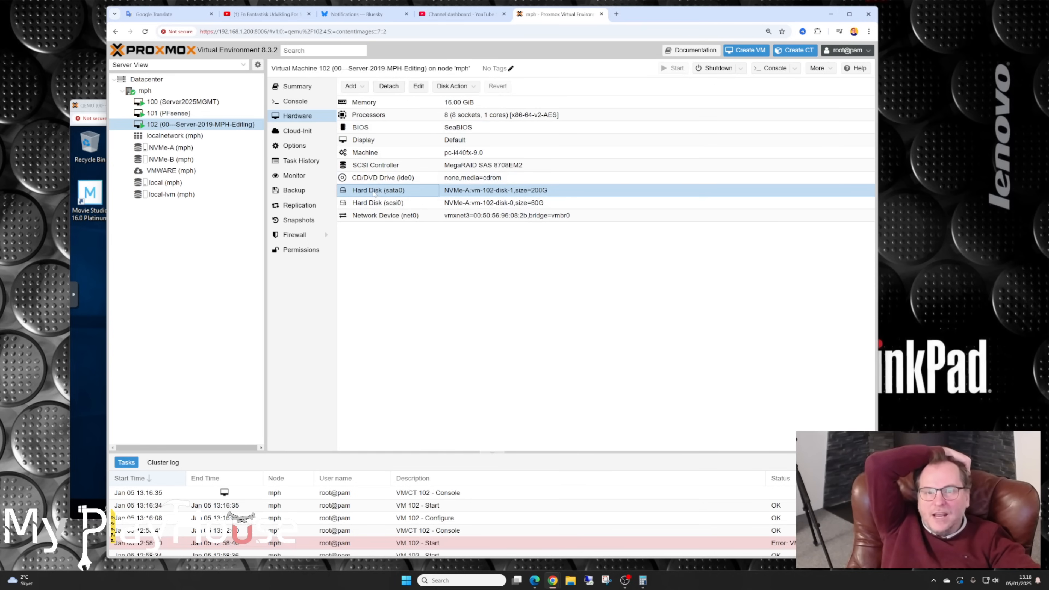
click(420, 87)
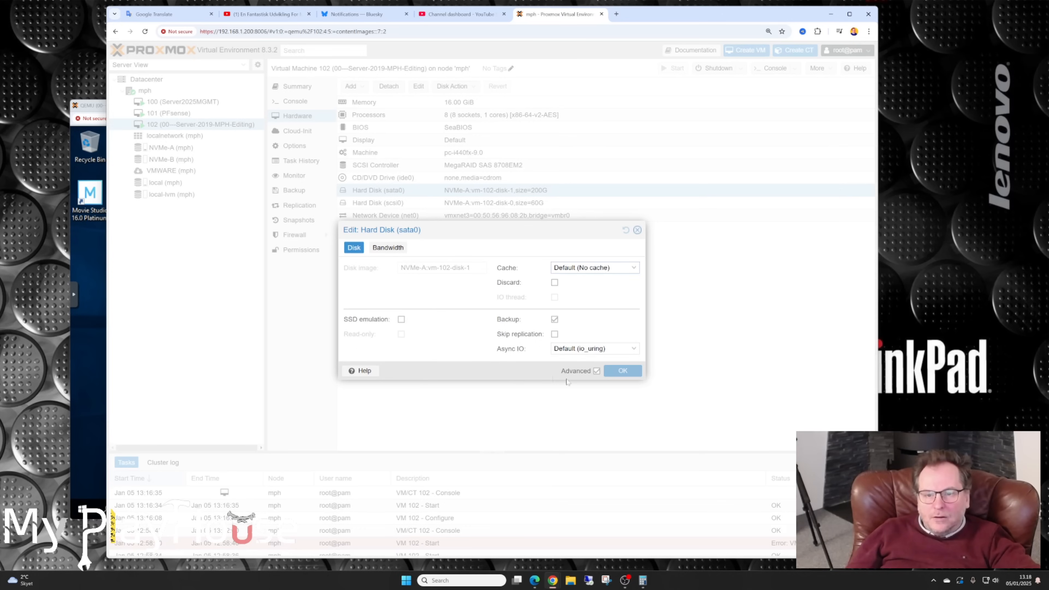
click(638, 231)
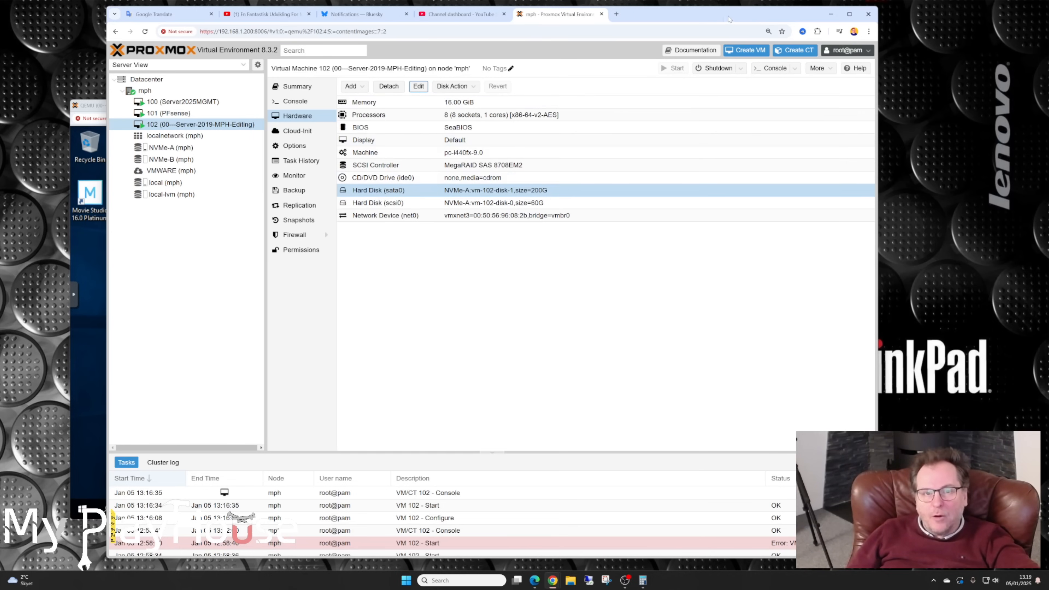
Step: Move the Proxmox browser window aside and close the VM 102 console window behind it
drag(709, 17, 820, 18)
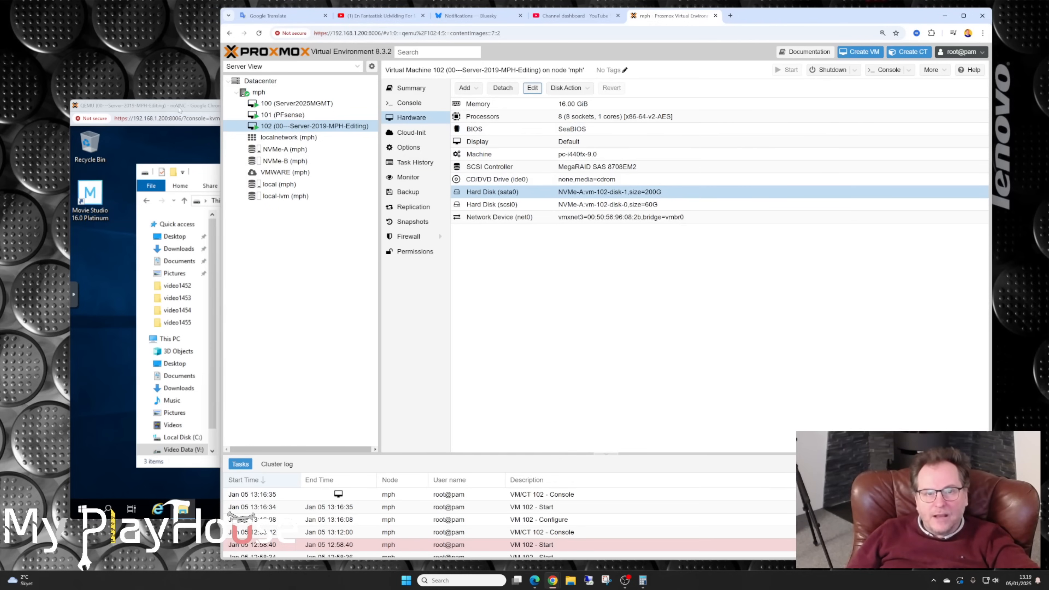
click(204, 106)
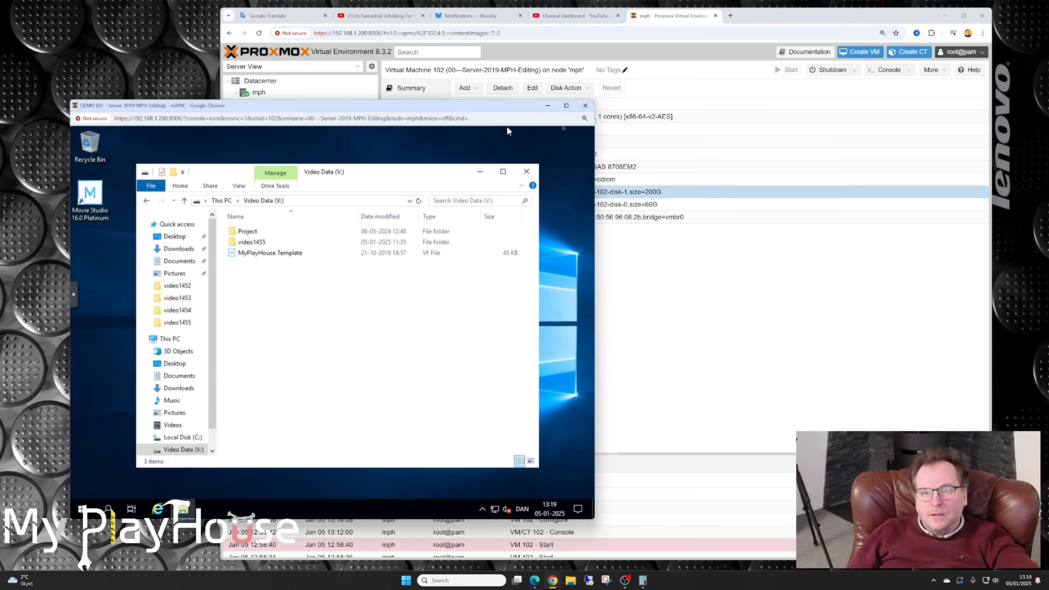
click(585, 107)
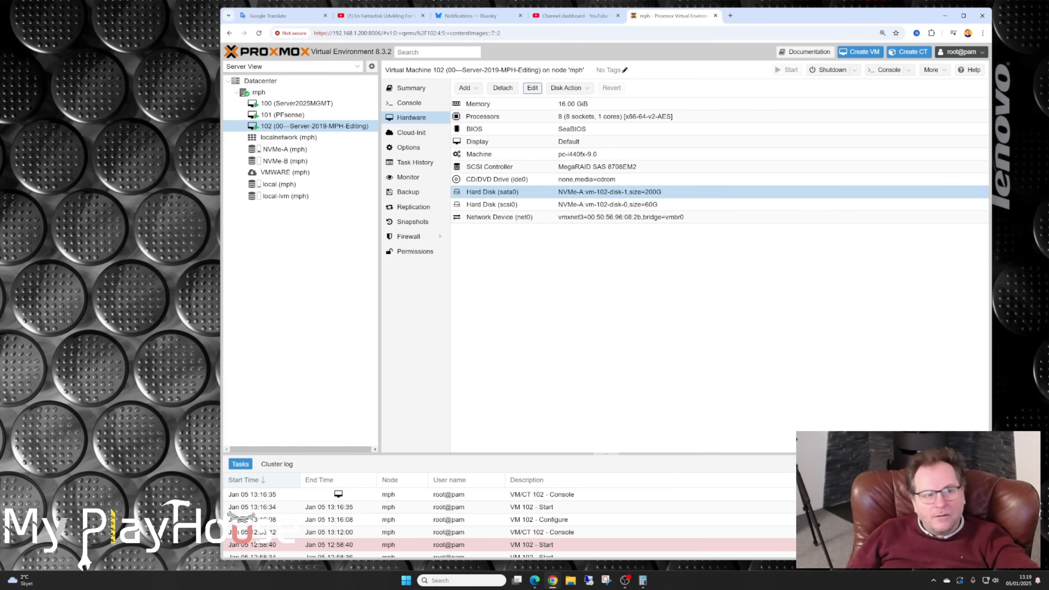
Step: Connect to 192.168.1.31 with Remote Desktop, trusting the connection and entering the account password
click(589, 581)
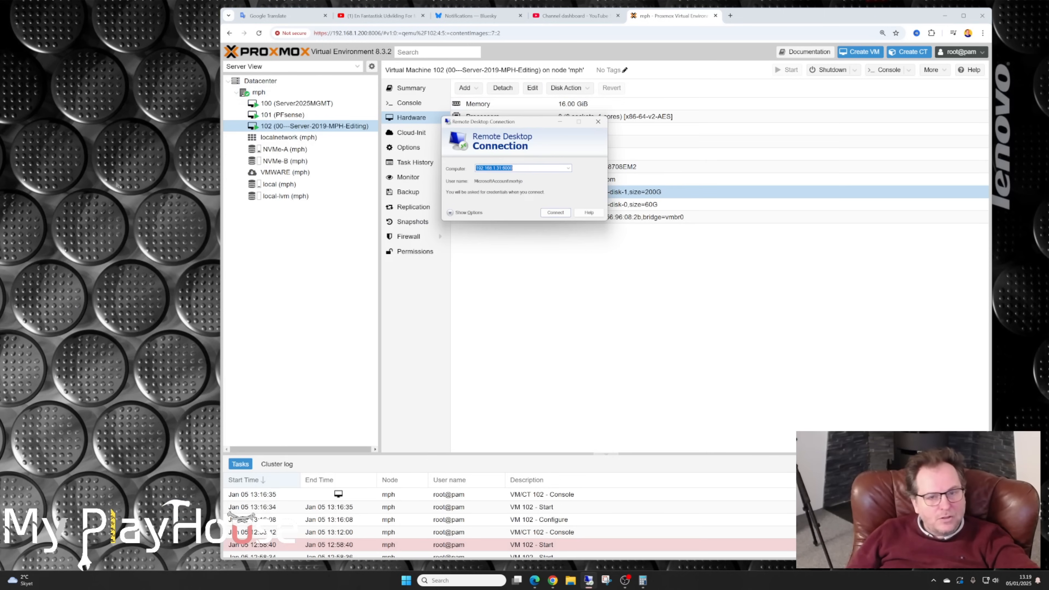
click(556, 213)
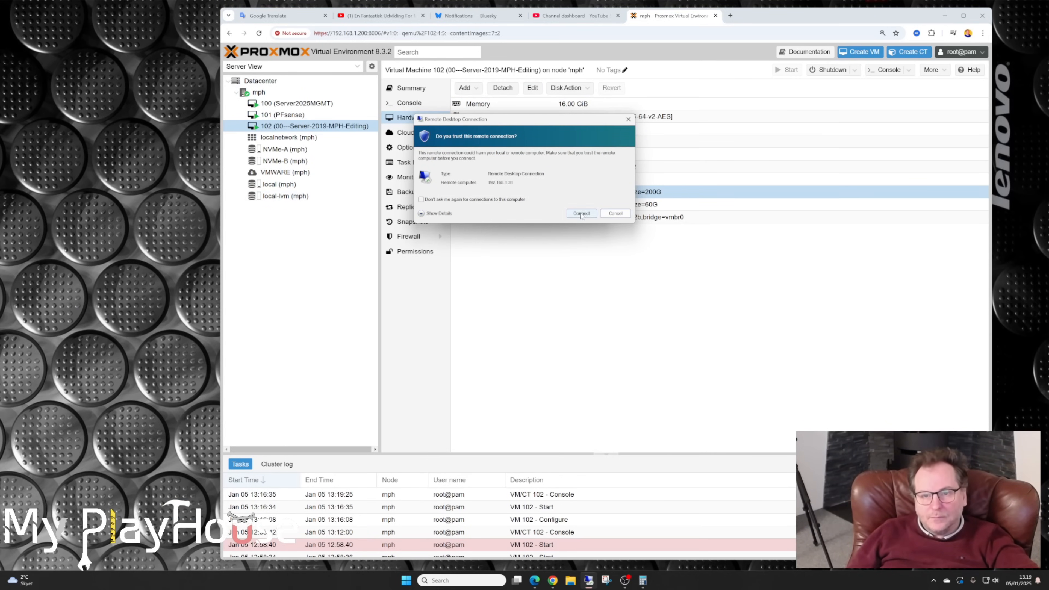
click(581, 214)
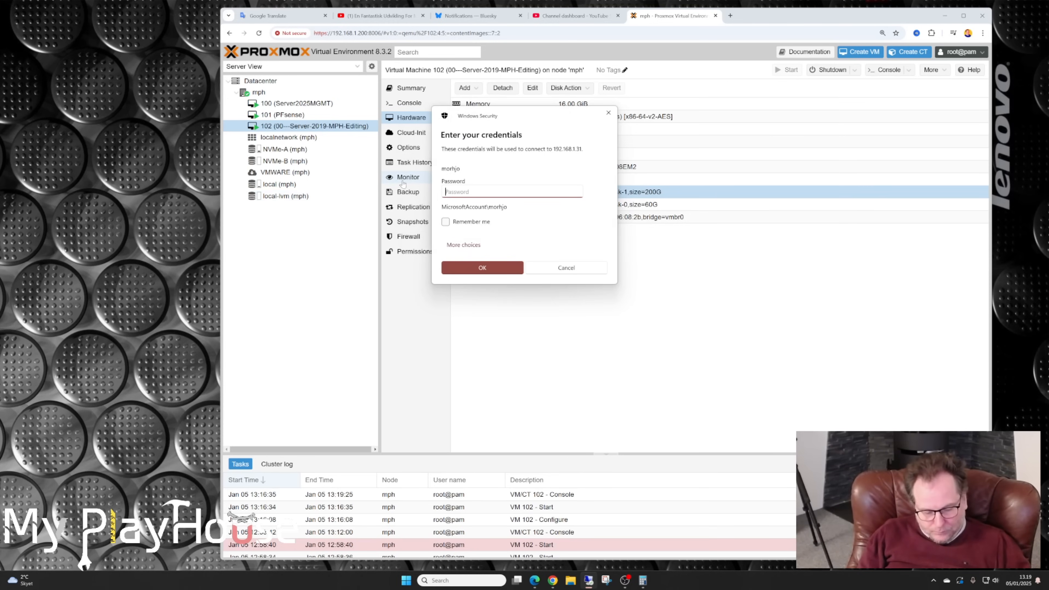
text(*******)
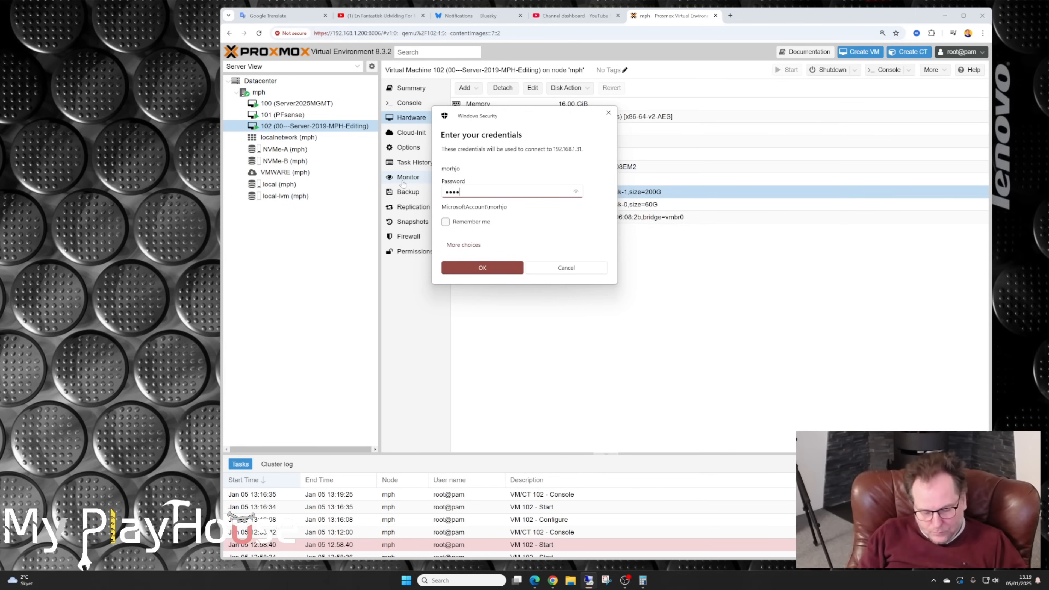
text(**)
key(Return)
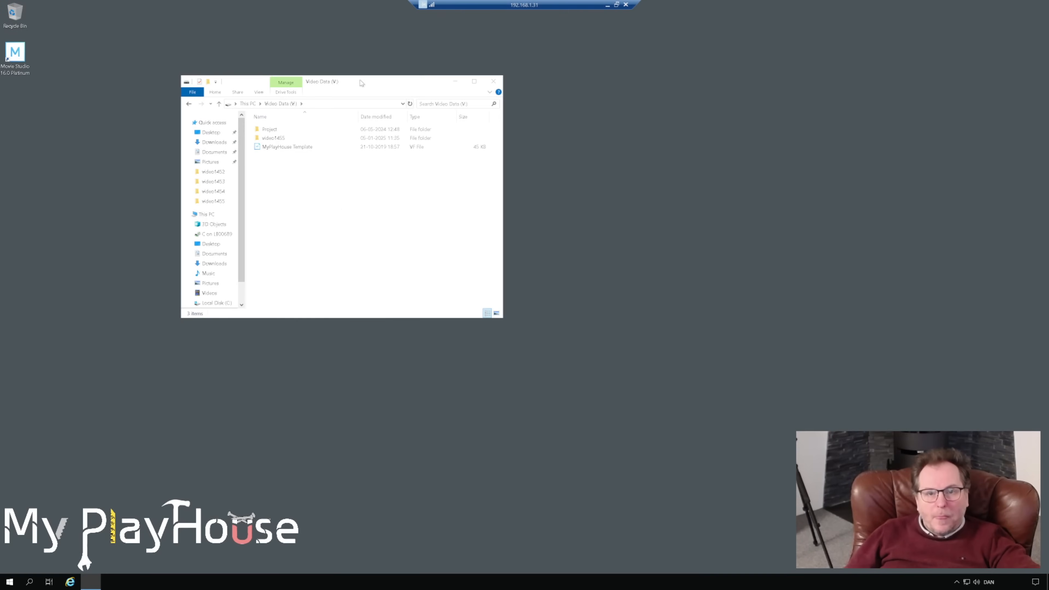
Step: Open the MyPlayHouse 1455 project file from the video1455 folder on the Video Data (V:) drive
drag(360, 80, 342, 68)
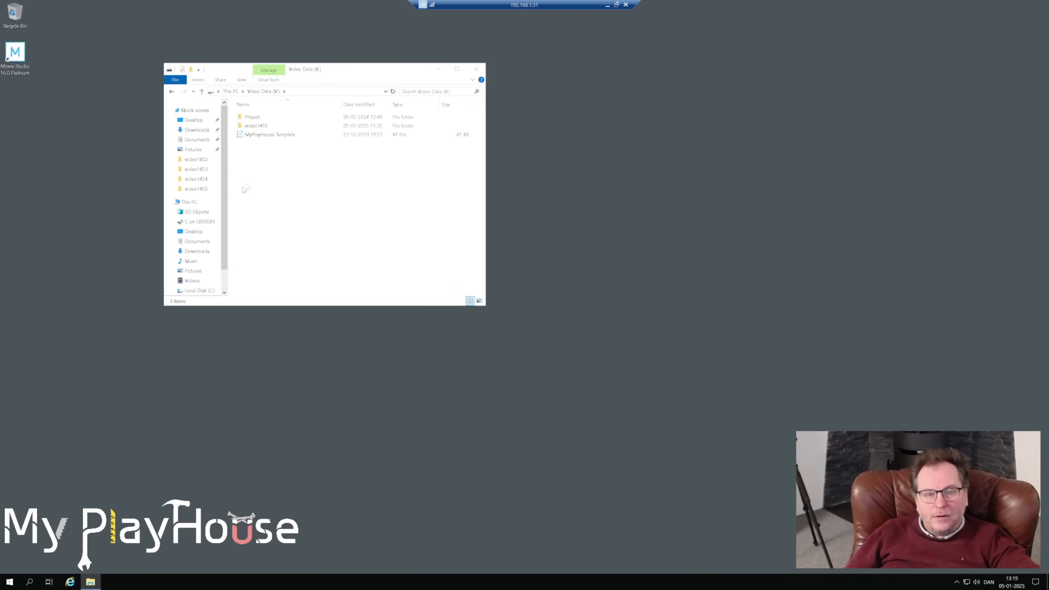
double_click(255, 129)
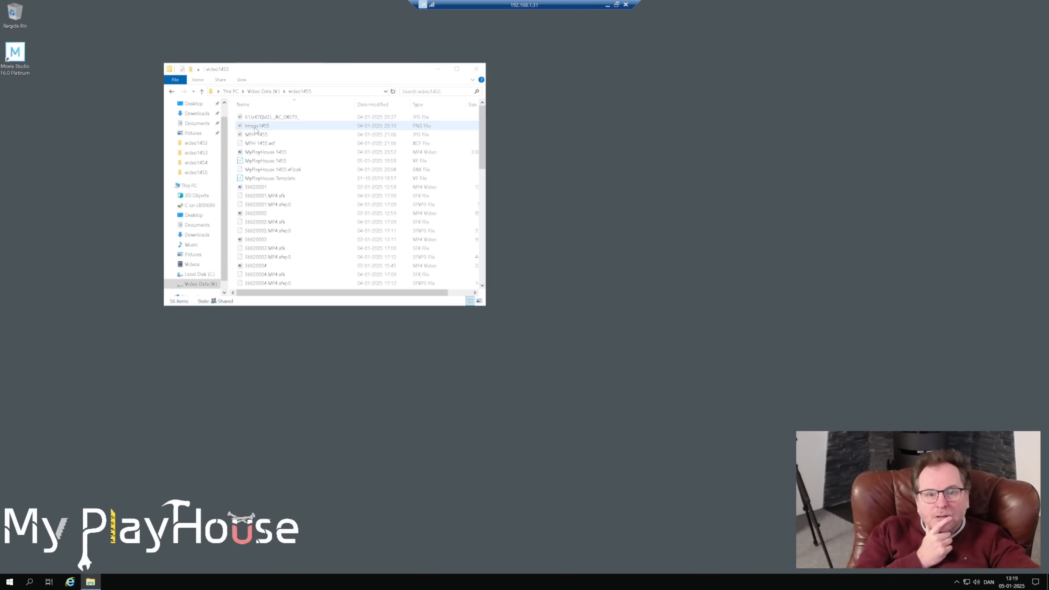
double_click(261, 162)
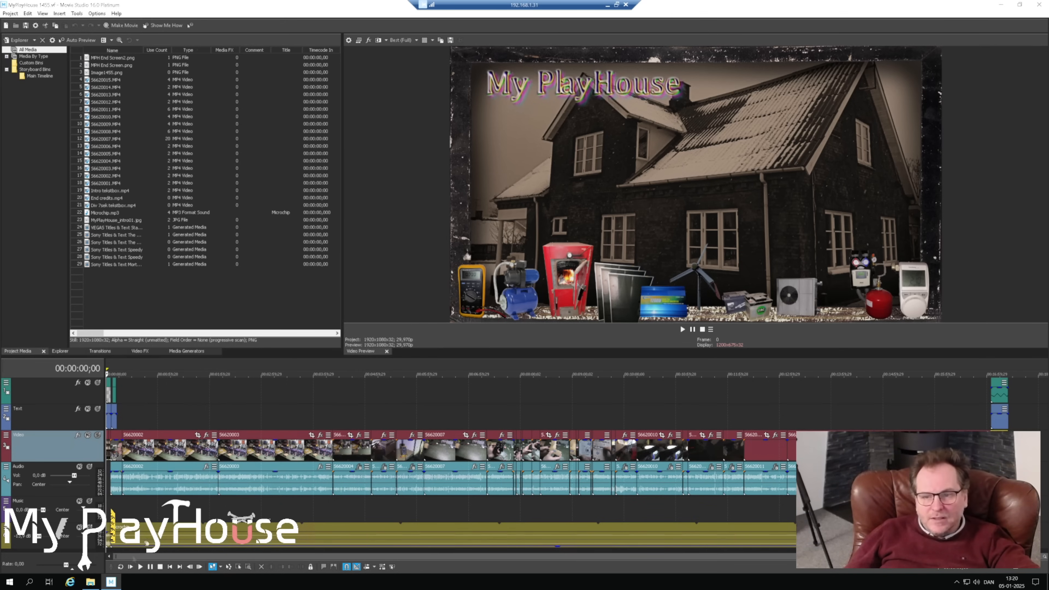
Step: Check the file sizes in the video1455 folder and minimize File Explorer to return to Movie Studio
click(90, 582)
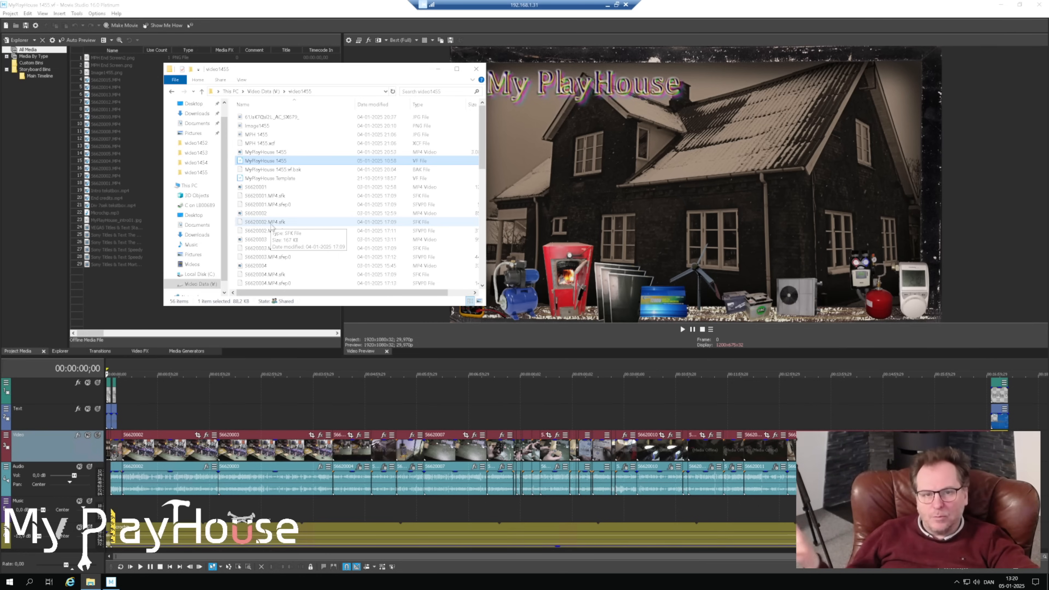
drag(342, 292, 365, 292)
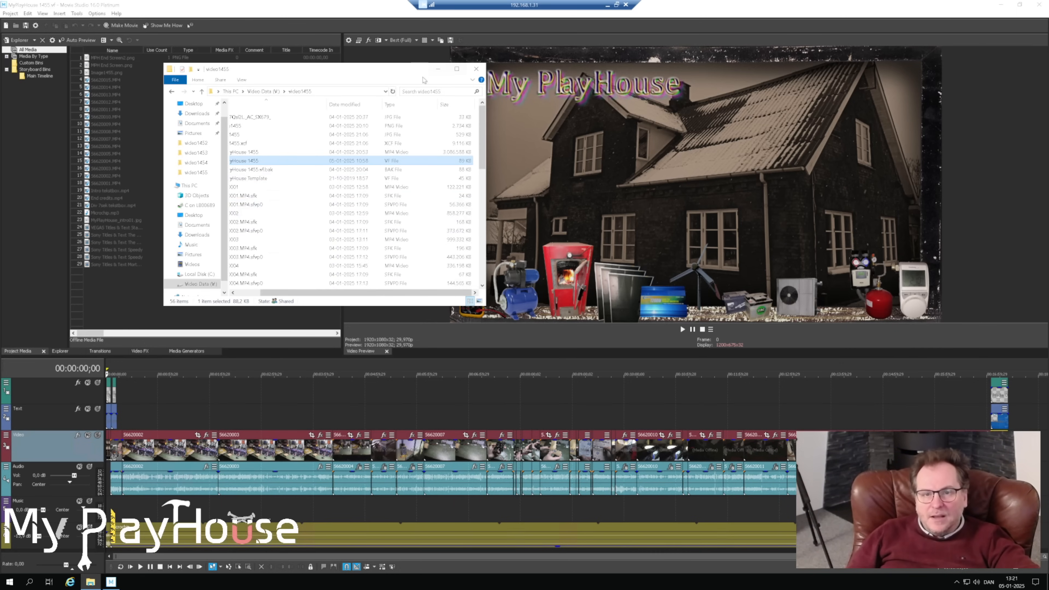
click(438, 69)
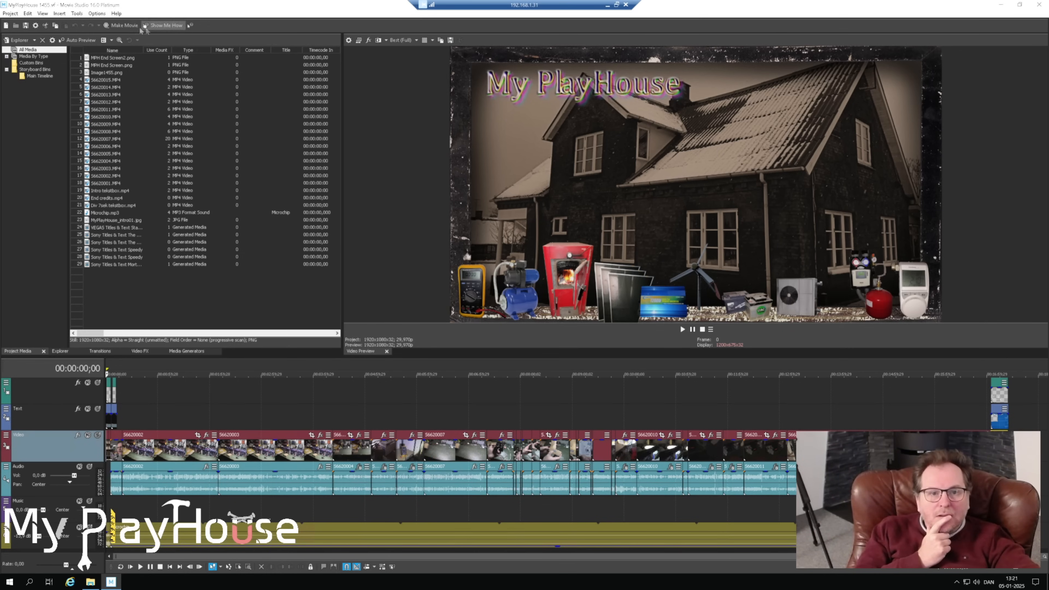
Step: Start making a movie saved to the hard drive and open its advanced render options
click(118, 26)
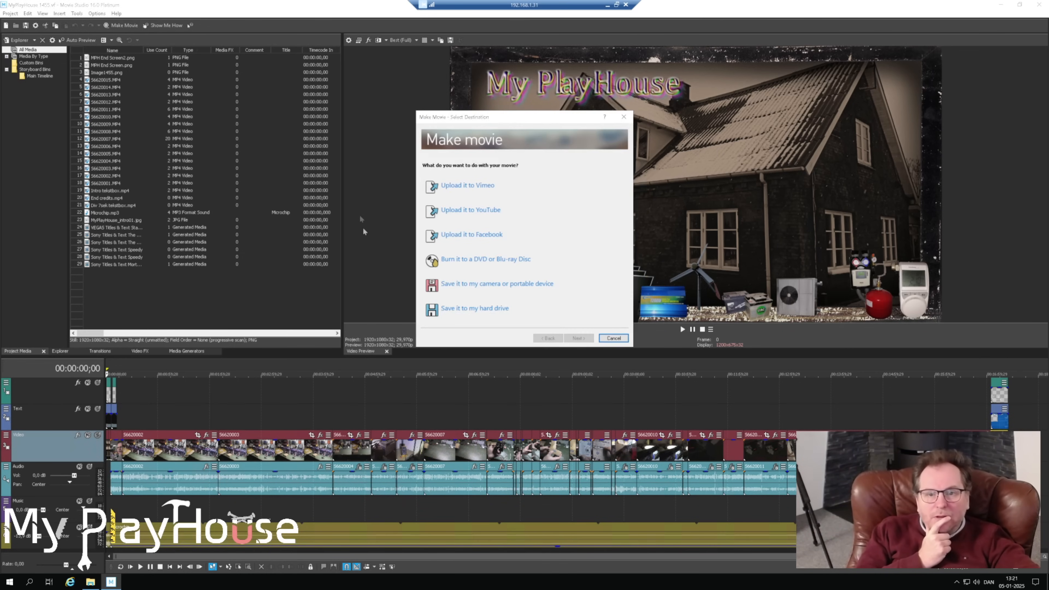
click(475, 308)
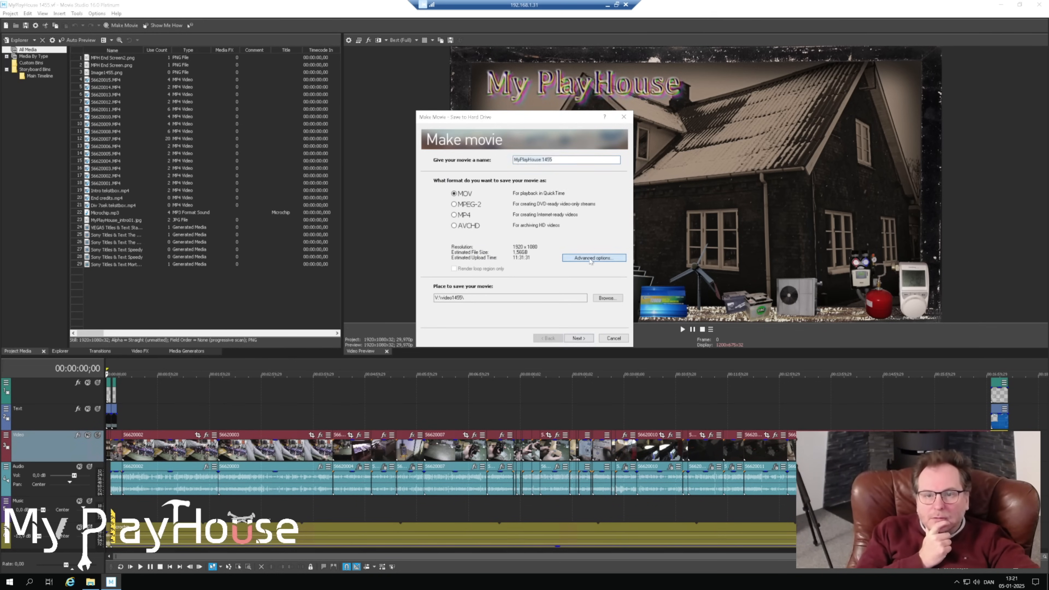
click(591, 259)
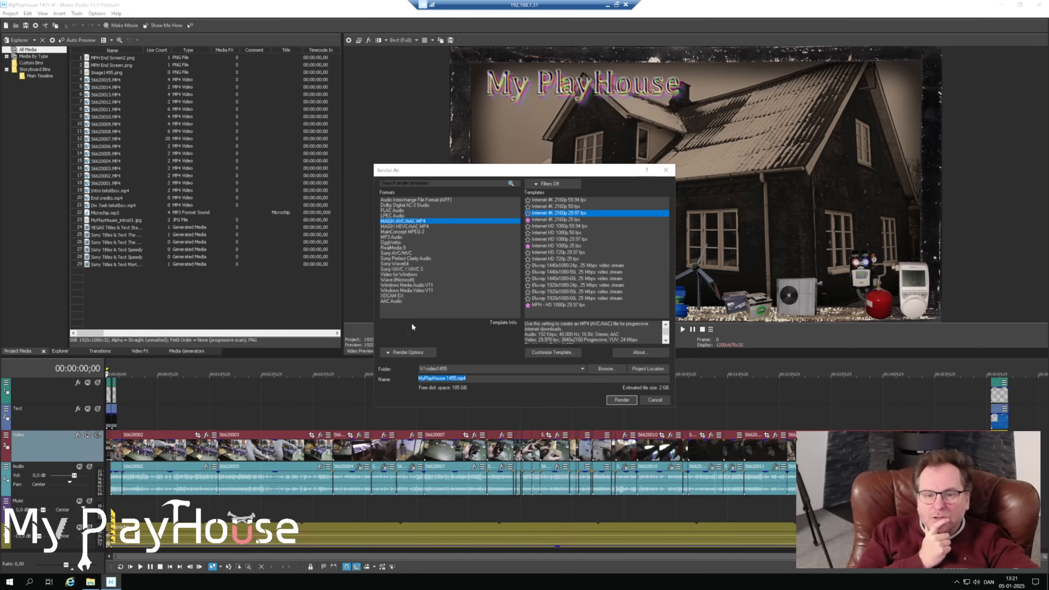
Step: Try to render the movie into the folder V:\video1455-b, and set the folder back to V:\video1455
key(shift+Tab)
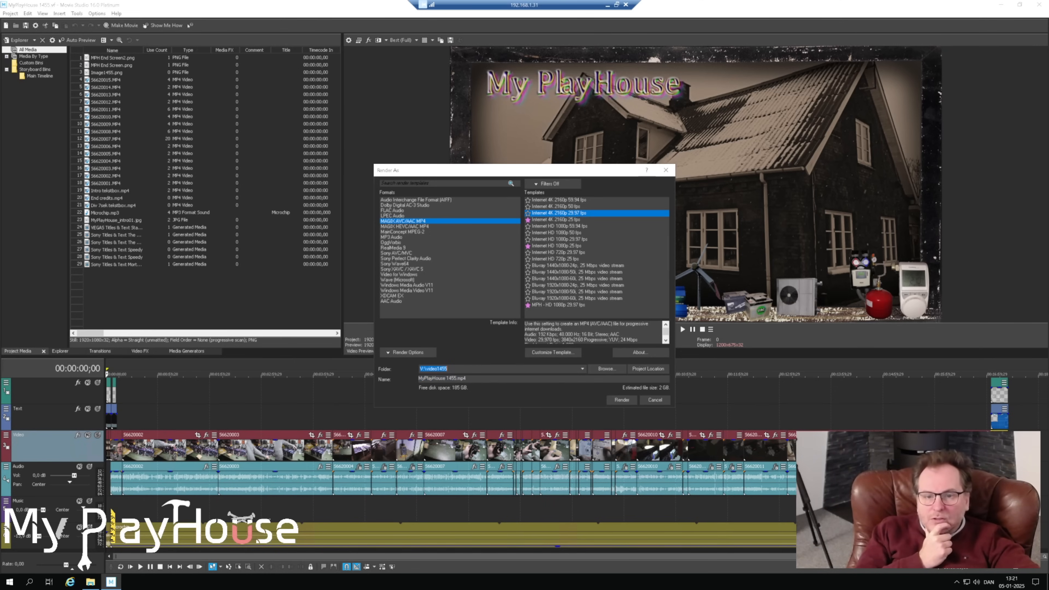
key(End)
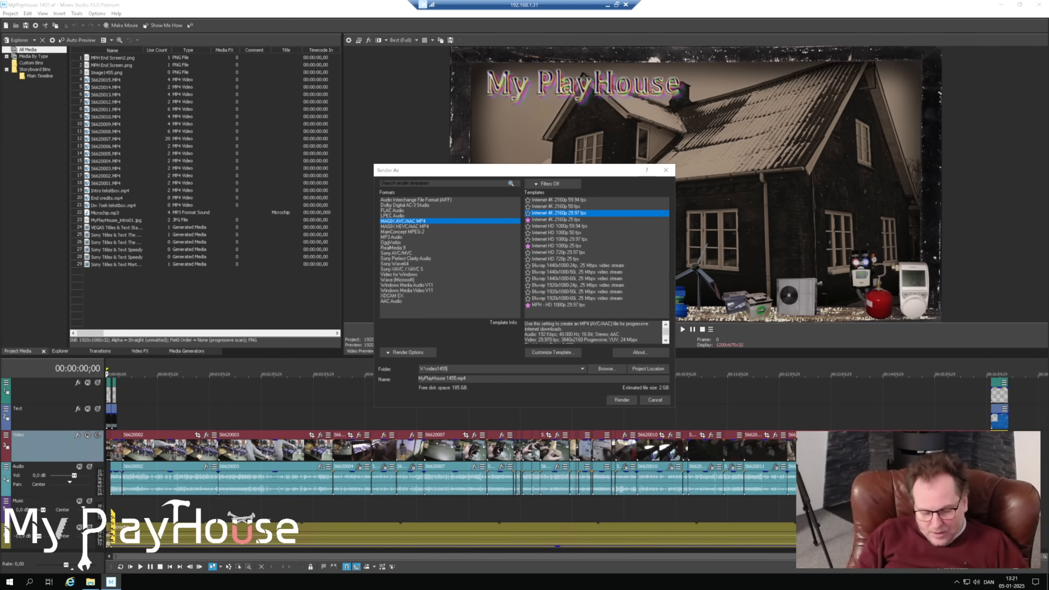
text(-b)
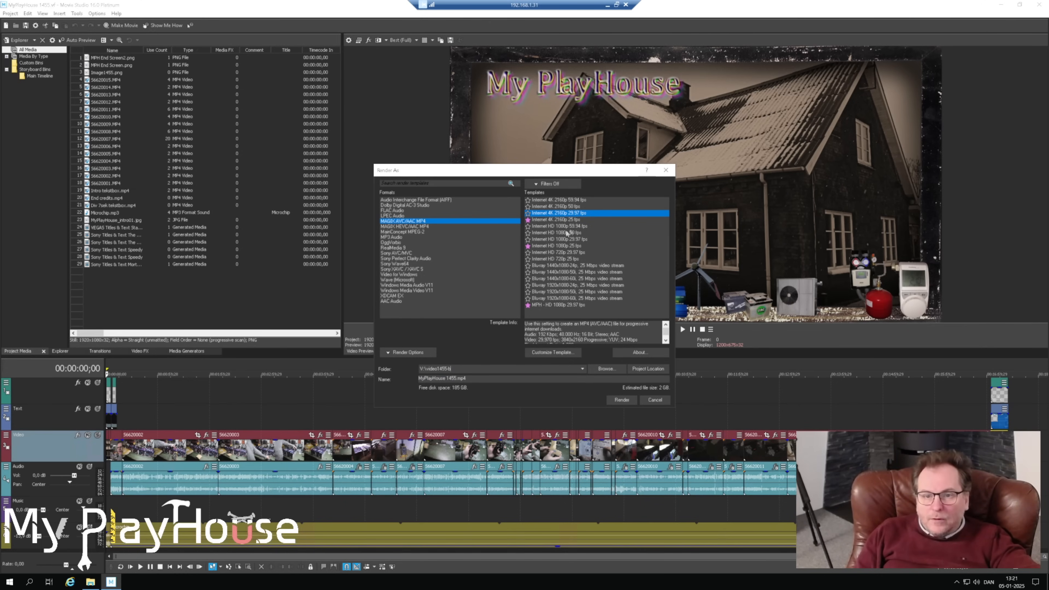
click(619, 401)
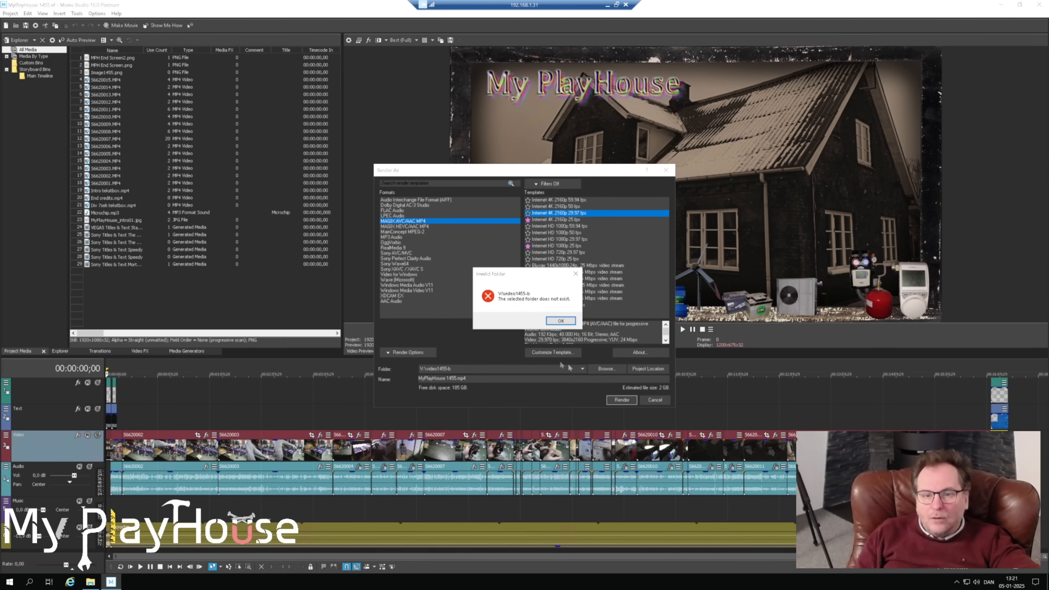
click(559, 322)
double_click(453, 369)
click(453, 369)
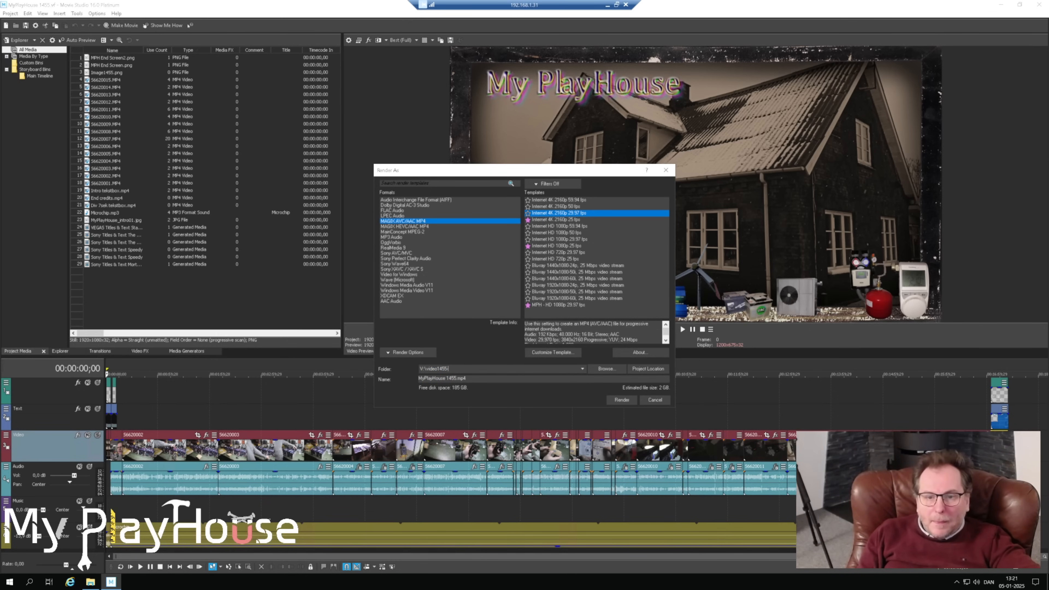
Step: Name the output file MyPlayHouse 1455-b.mp4 and render it with the Internet 4K 2160p 29.97 fps template
click(456, 378)
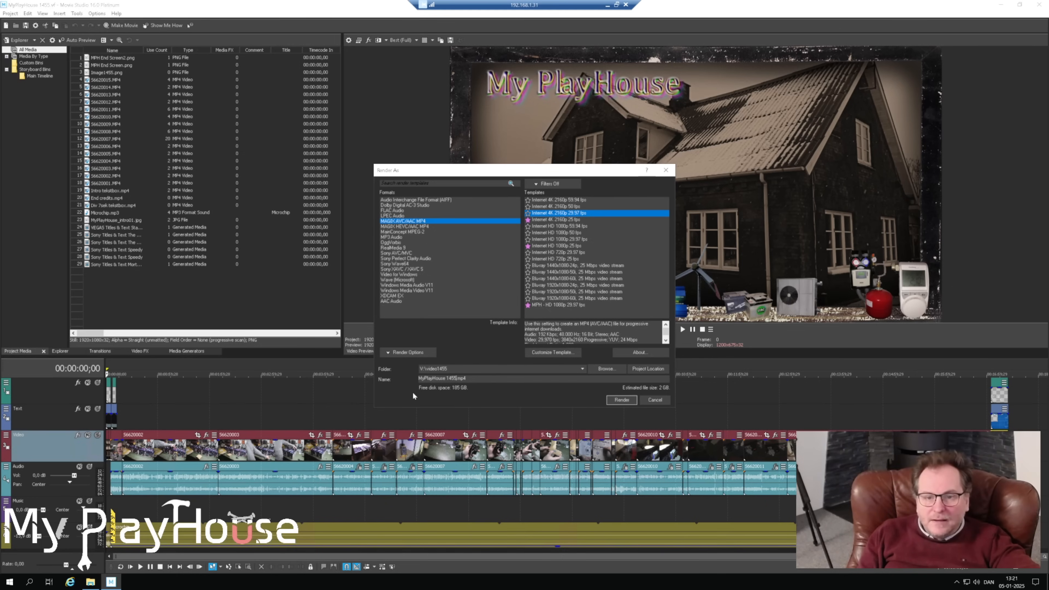
text(-b)
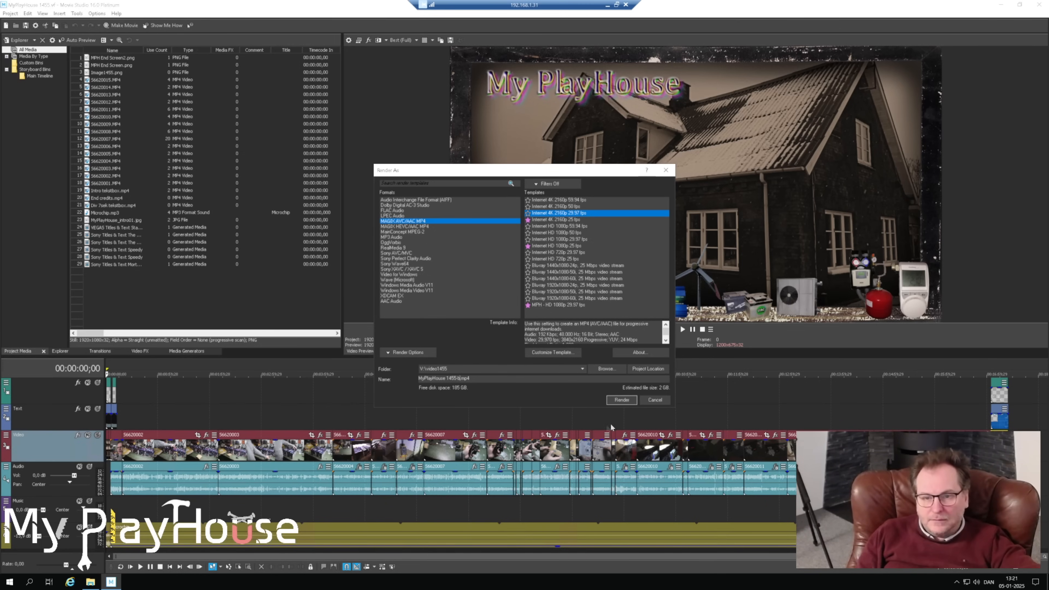
click(620, 400)
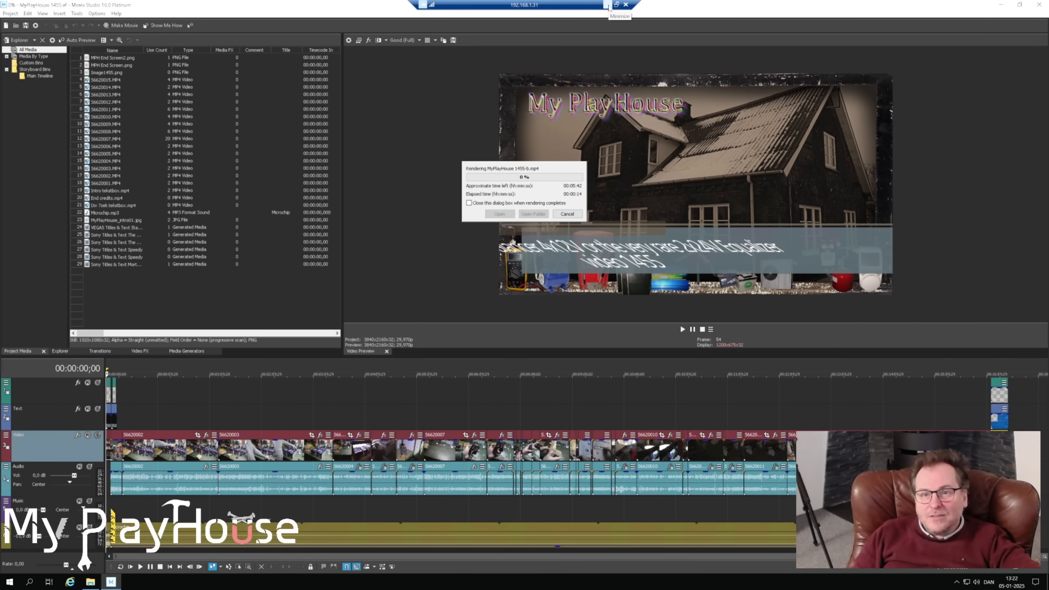
Step: Minimize the remote session and examine the CPU usage figure and graph on the mph node's summary in Proxmox
click(608, 5)
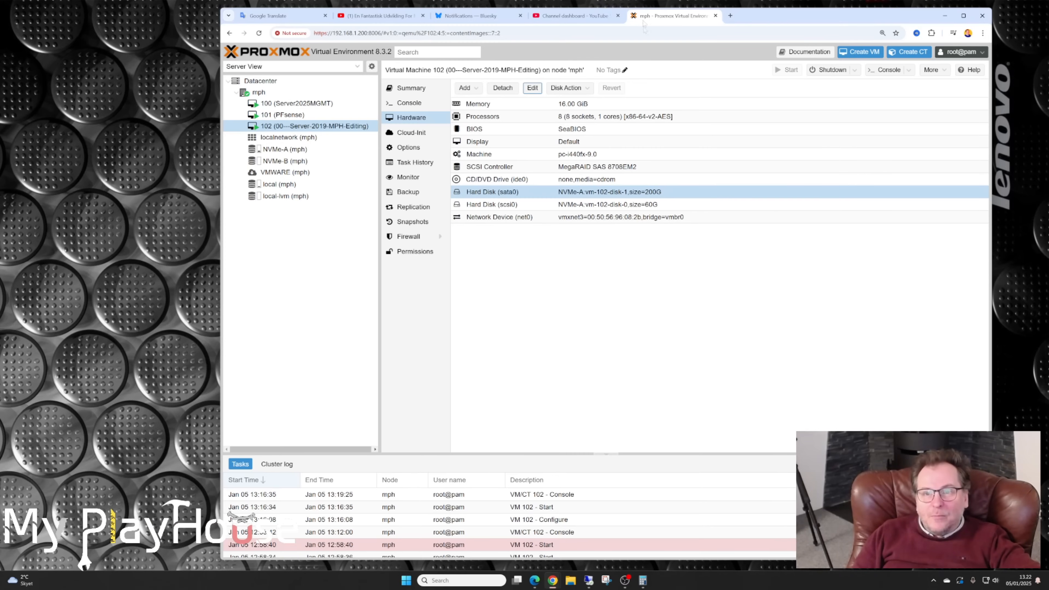
click(260, 92)
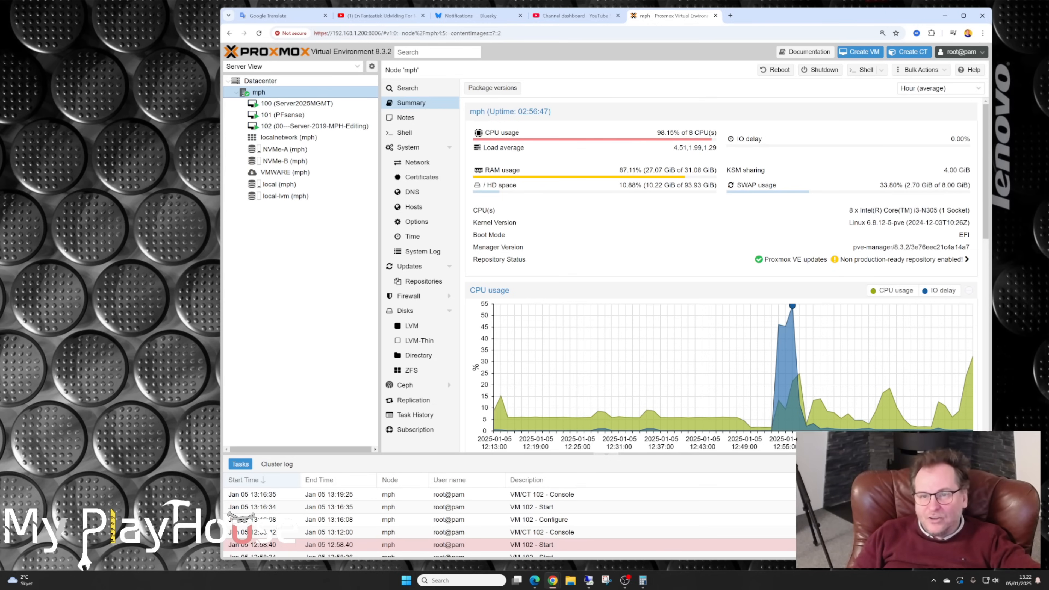
drag(679, 132, 484, 132)
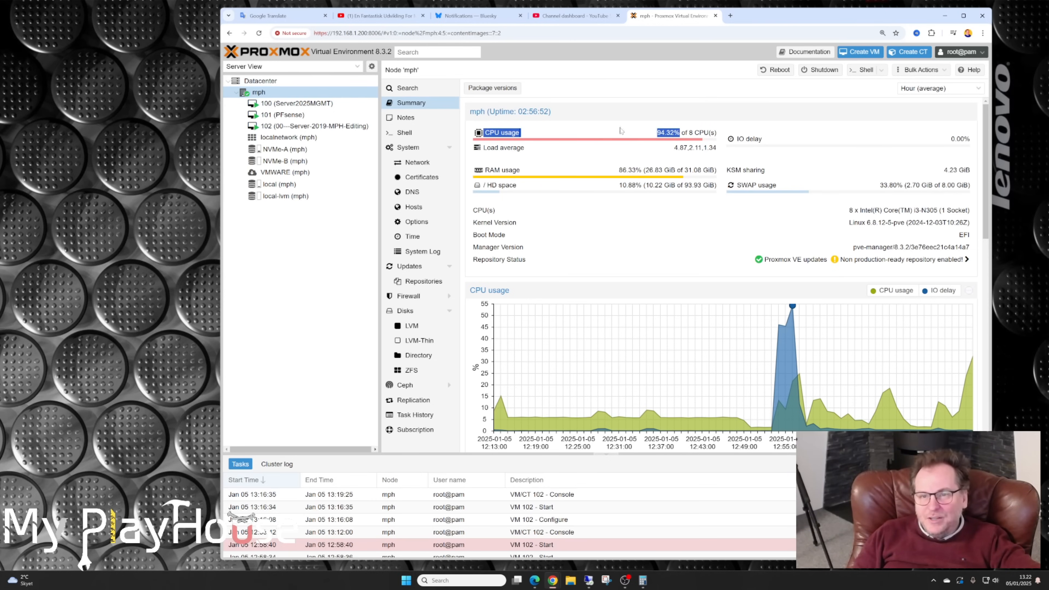
click(615, 142)
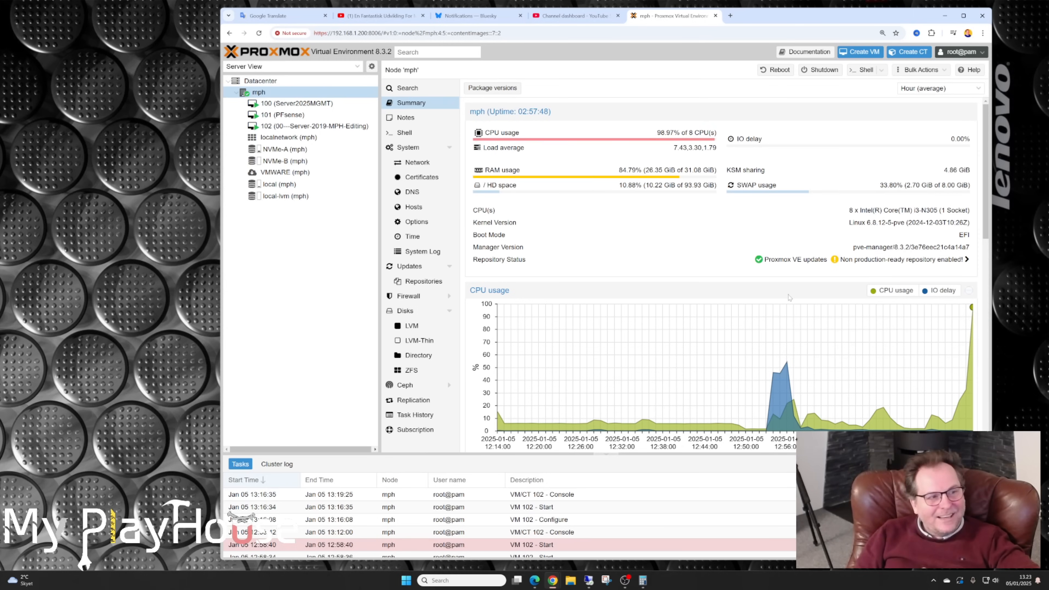
drag(889, 17, 684, 16)
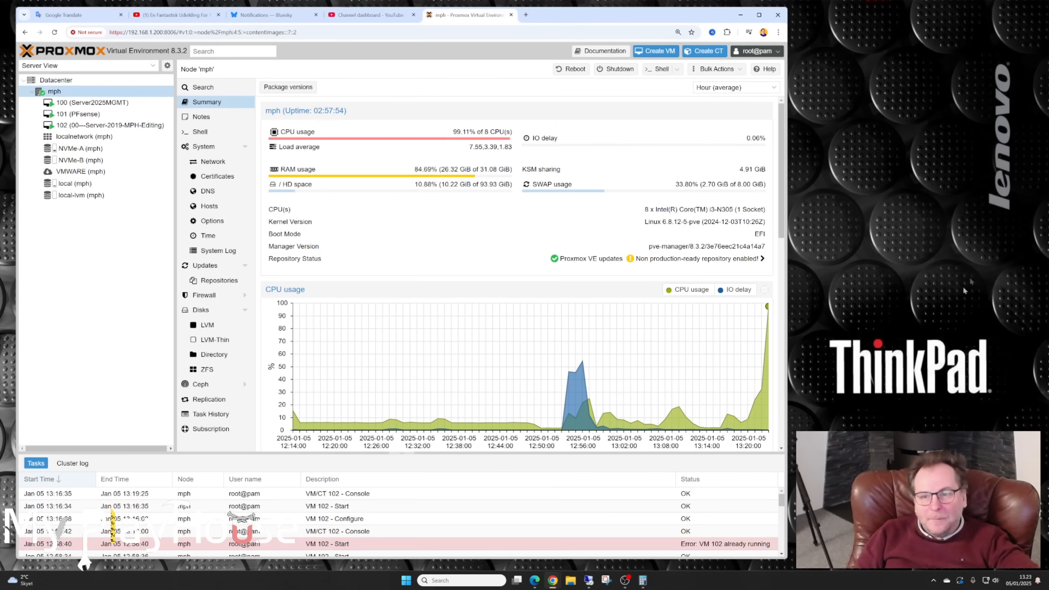
mouse_move(767, 308)
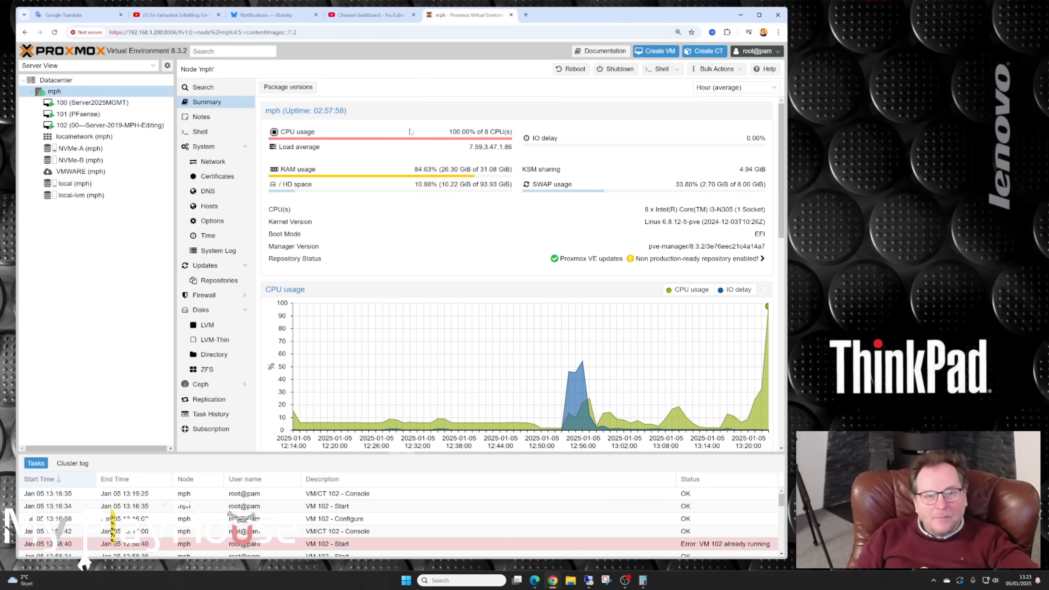
Step: Check the render progress in the remote session against the earlier completed render shown in Screenshot 2025-01-05 105727.png
click(589, 581)
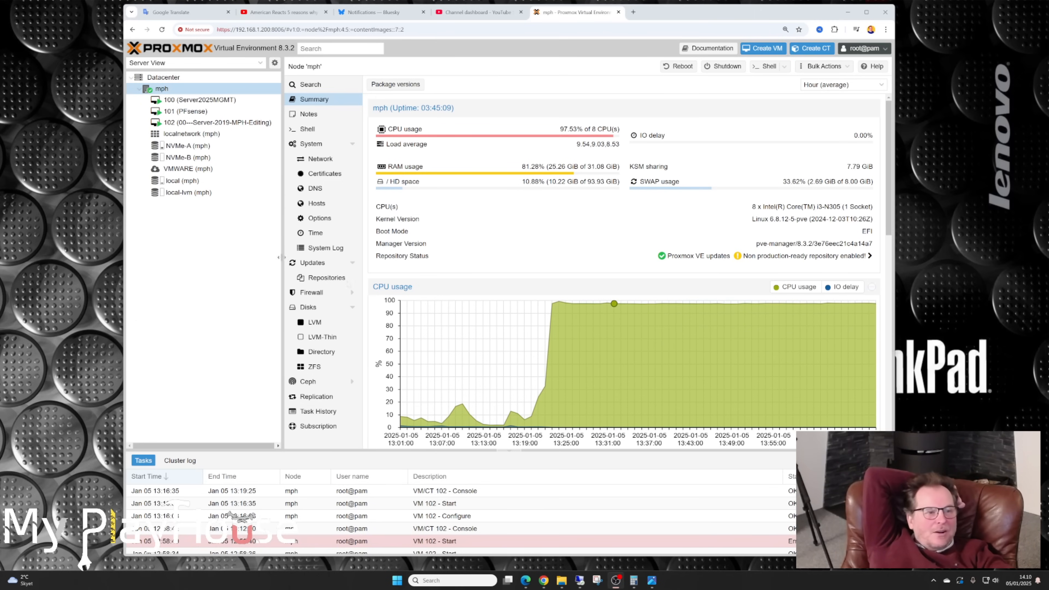
drag(0, 23, 509, 20)
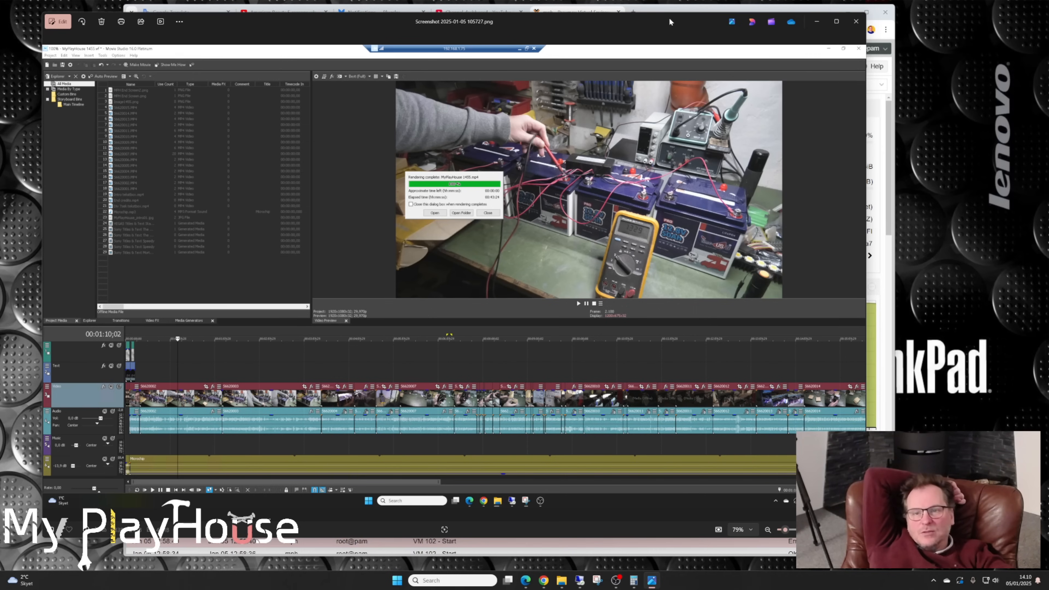
key(Escape)
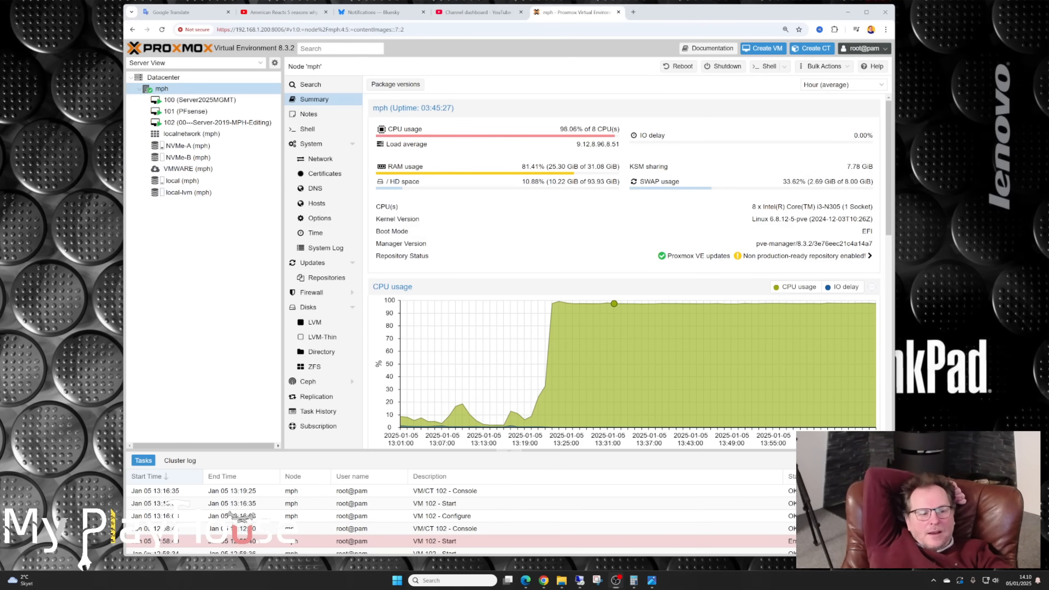
click(580, 580)
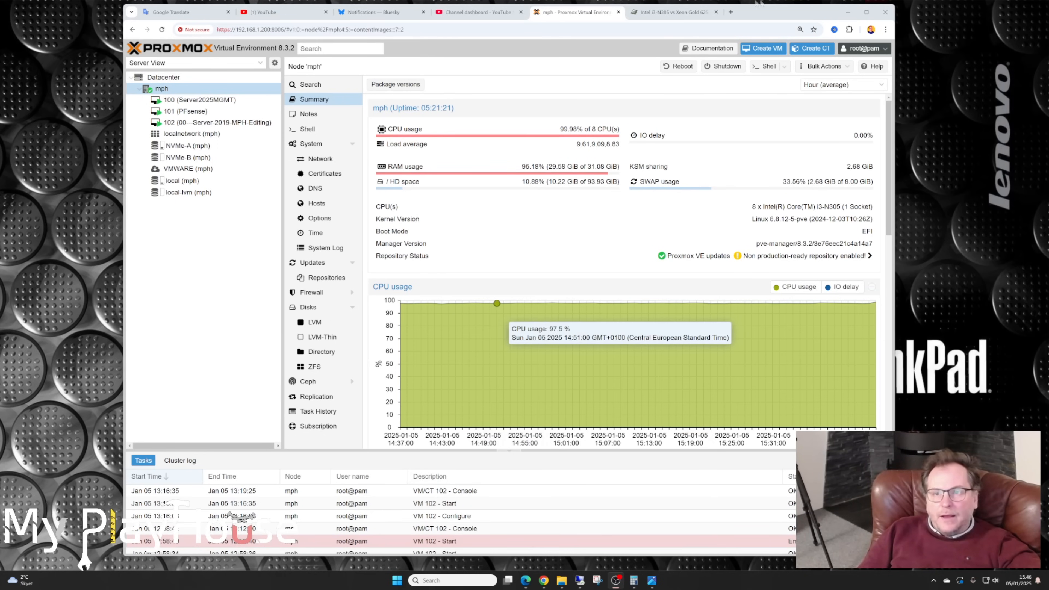
Step: Compare the CPU Mark scores of the Intel Core i3-N305 and Intel Xeon Gold 6254 on the enlarged PassMark comparison page
click(662, 16)
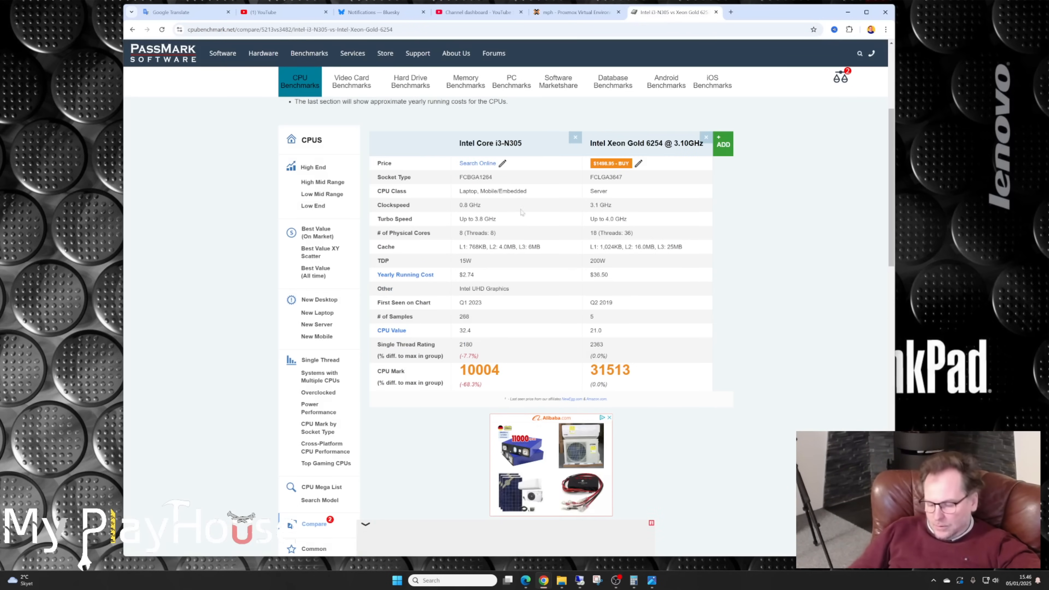
key(ctrl+plus)
key(ctrl+plus)
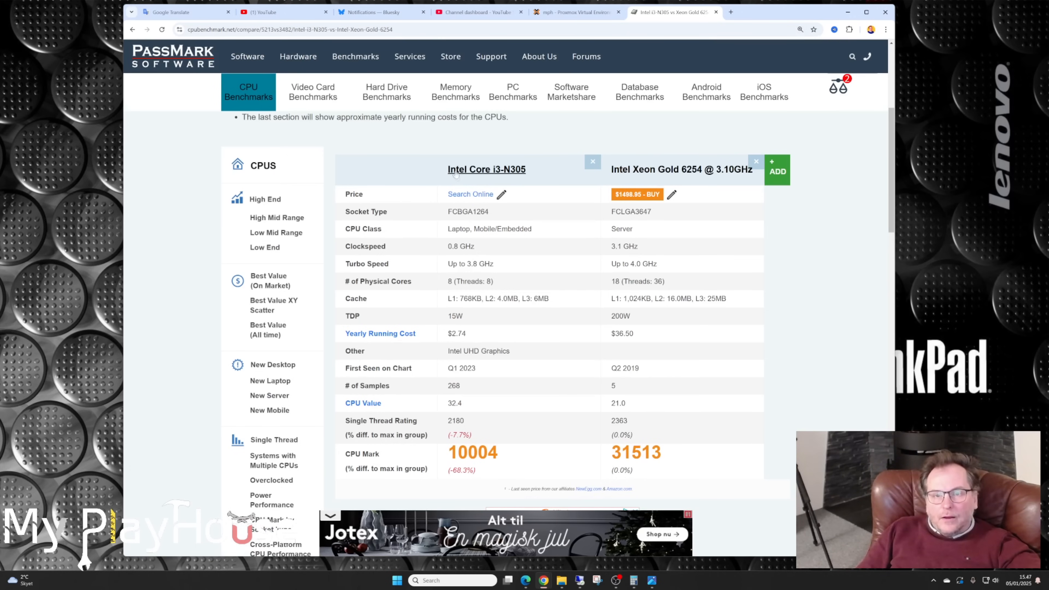
drag(446, 170, 528, 165)
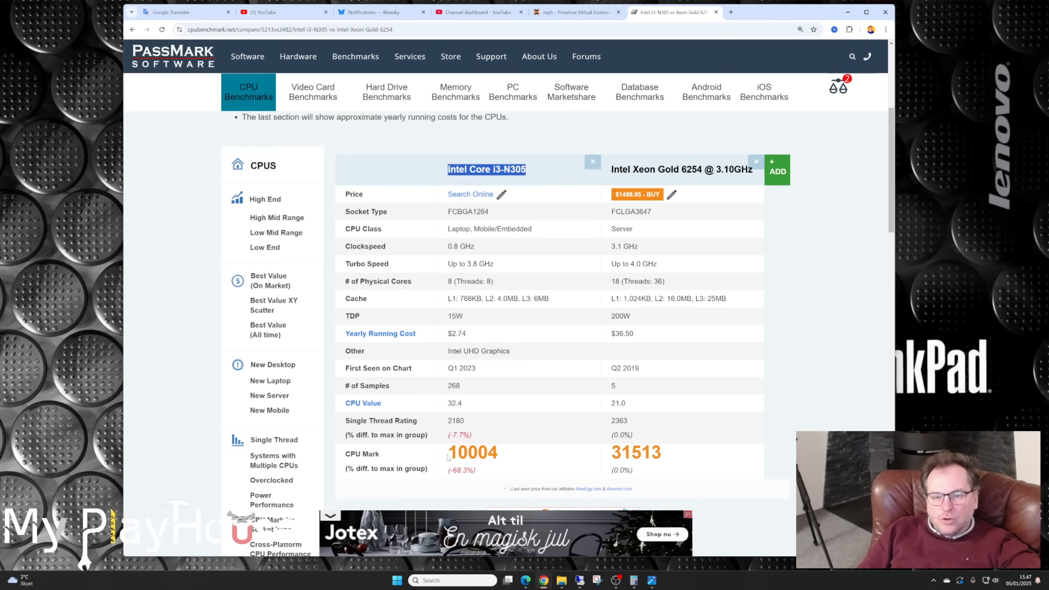
drag(449, 453, 507, 451)
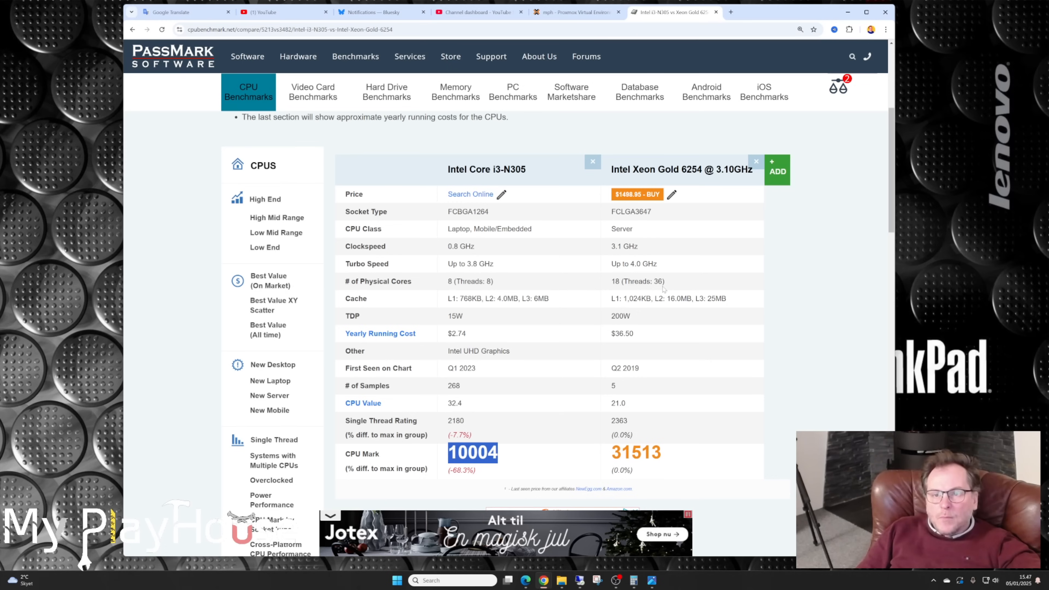
click(608, 171)
drag(609, 171, 748, 180)
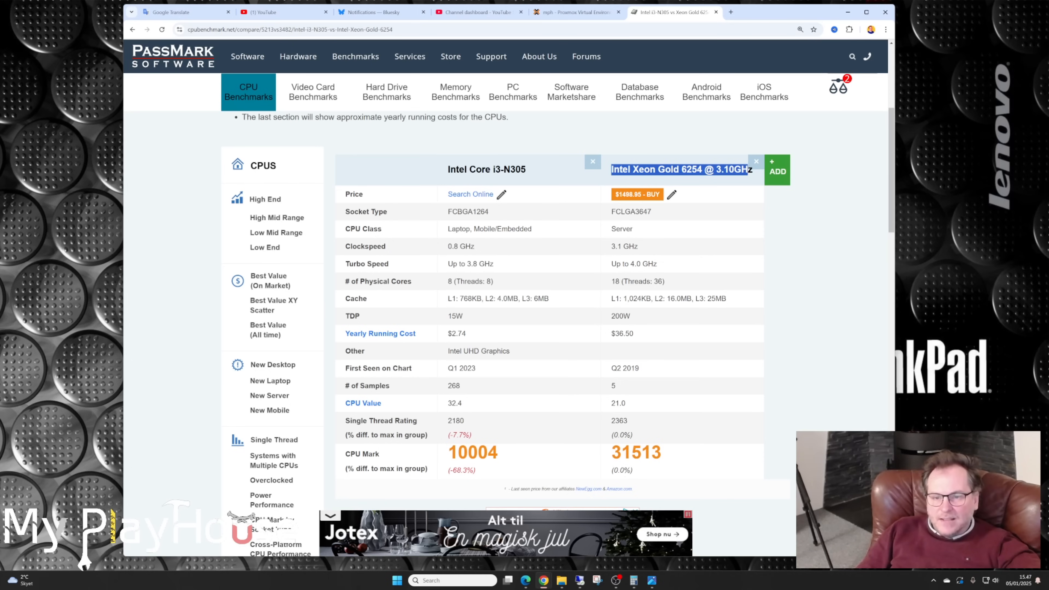
drag(611, 453, 665, 454)
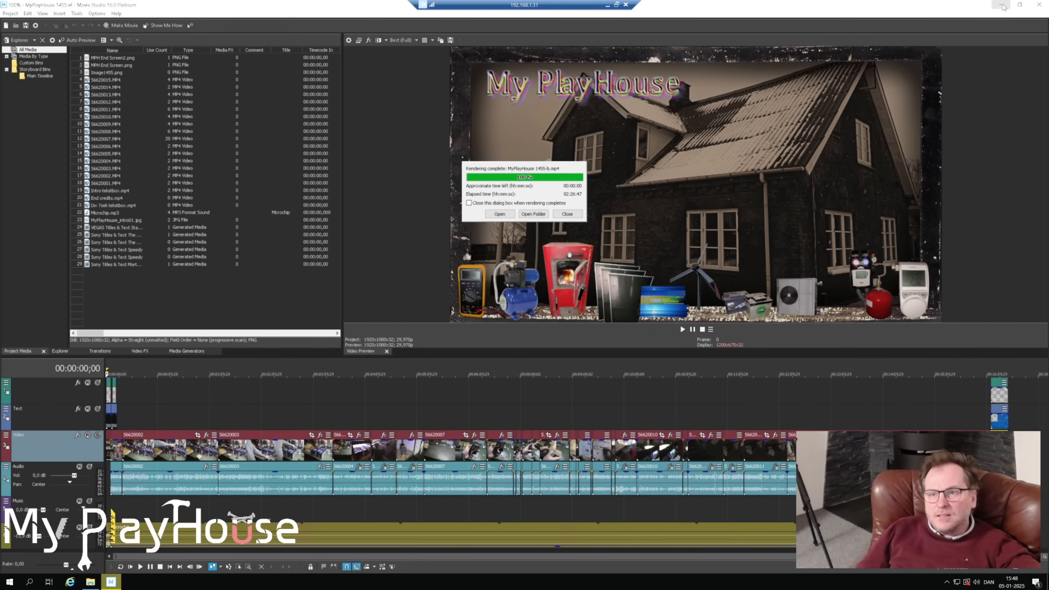
Step: Minimize Movie Studio in the remote session and compare the MyPlayHouse 1455 and MyPlayHouse 1455-b MP4 files in the video1455 folder
click(1002, 5)
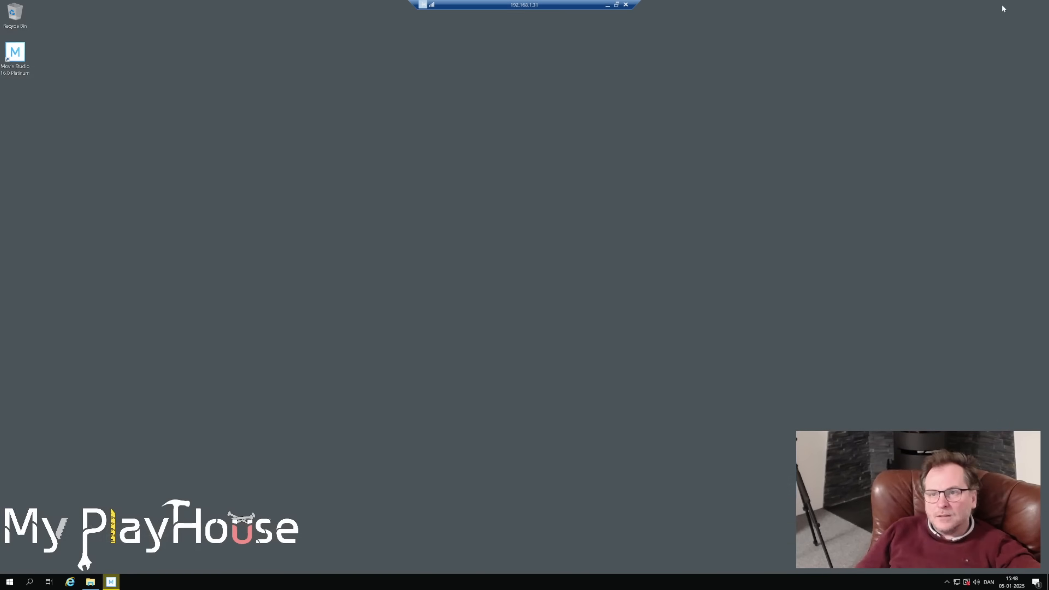
click(91, 582)
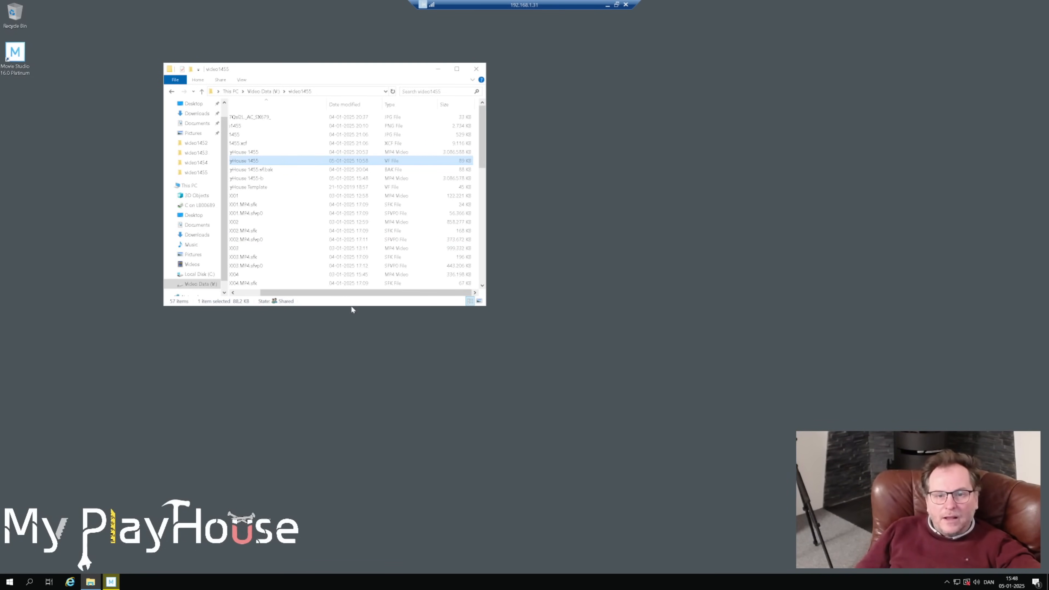
drag(352, 307, 322, 477)
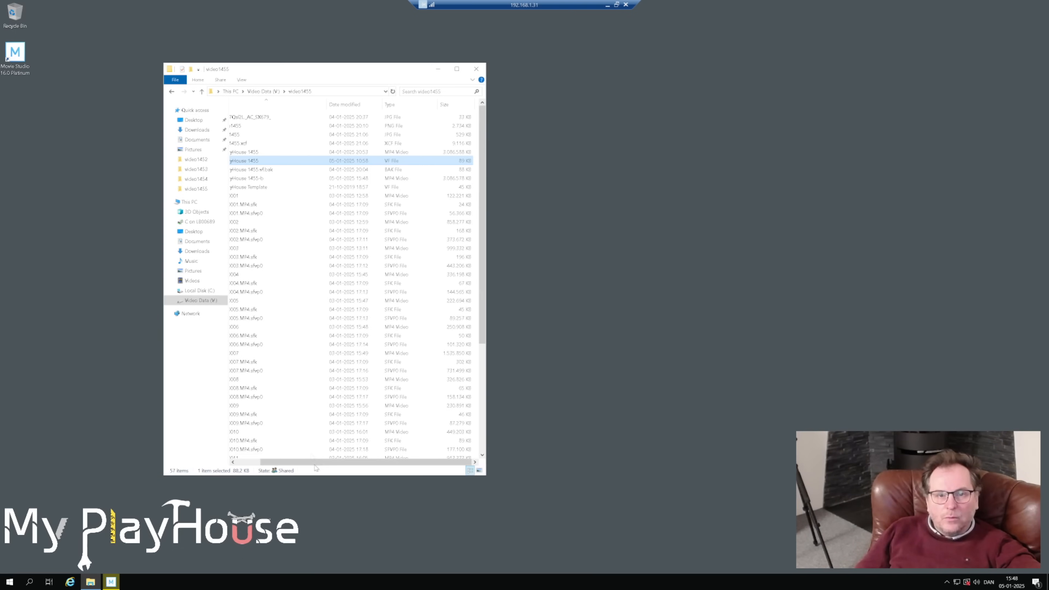
click(273, 152)
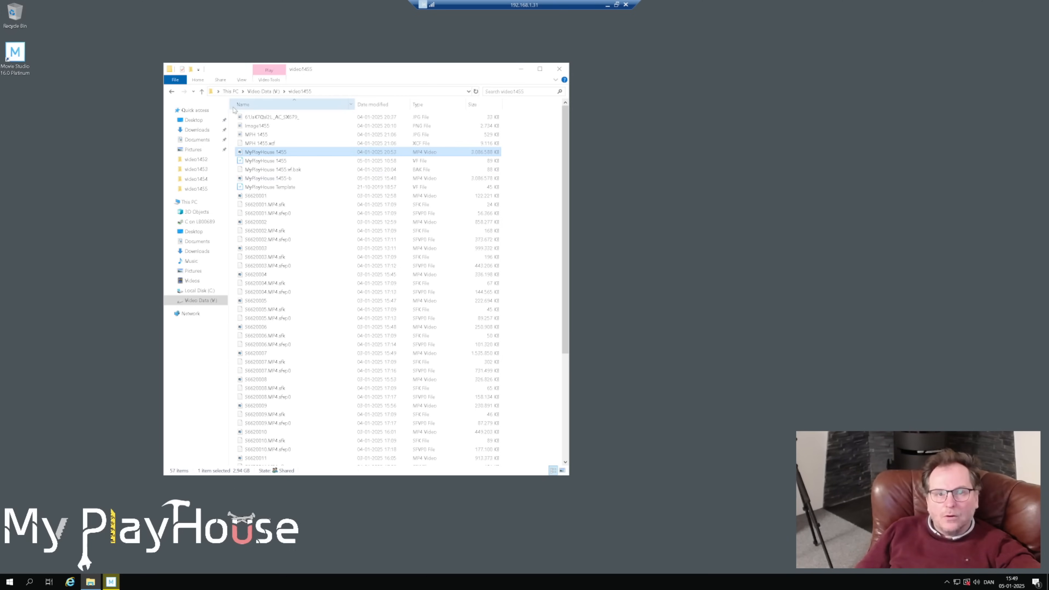
click(380, 179)
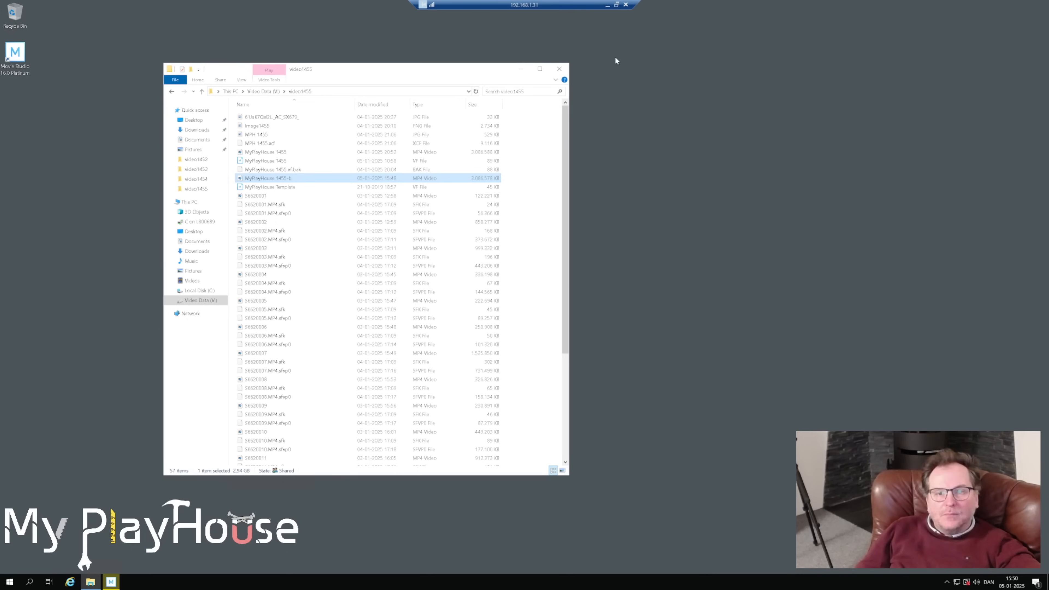